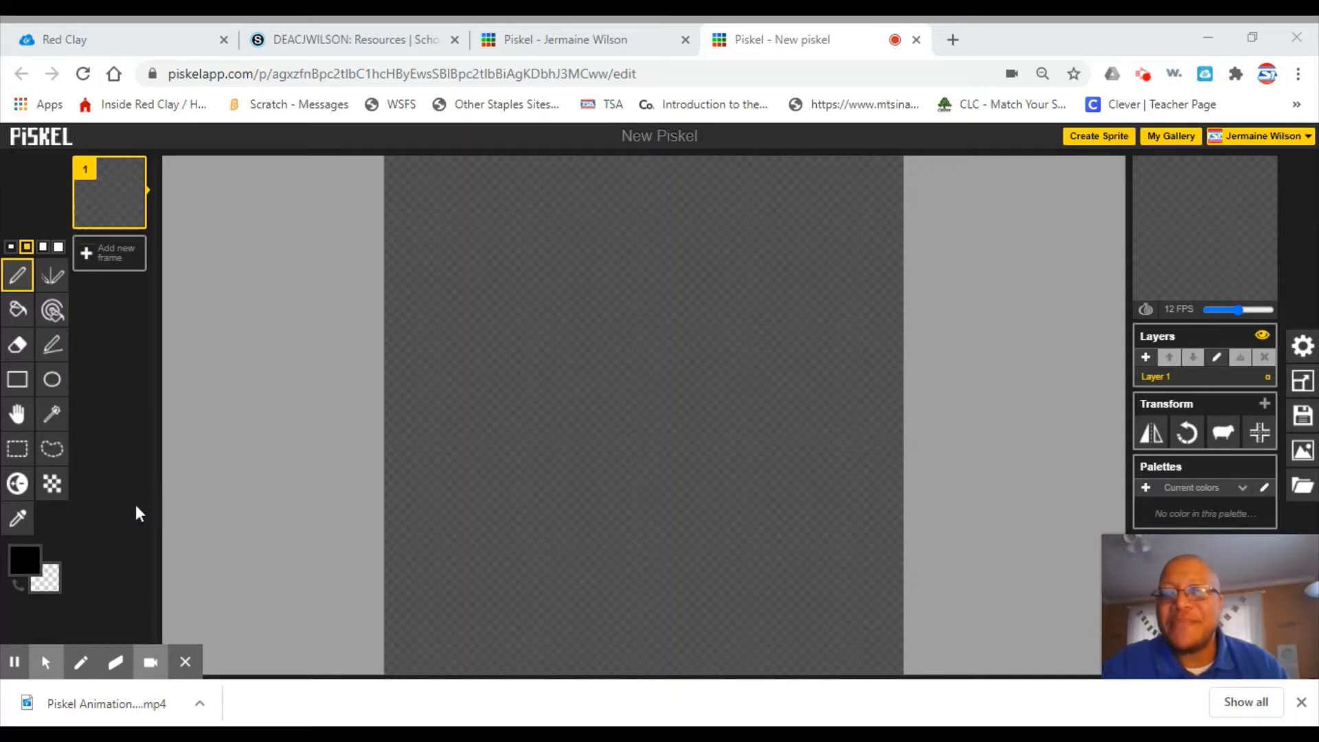
Set the primary colour to blue (#0f1cfe) and the secondary colour to red (#ef1414).
click(33, 564)
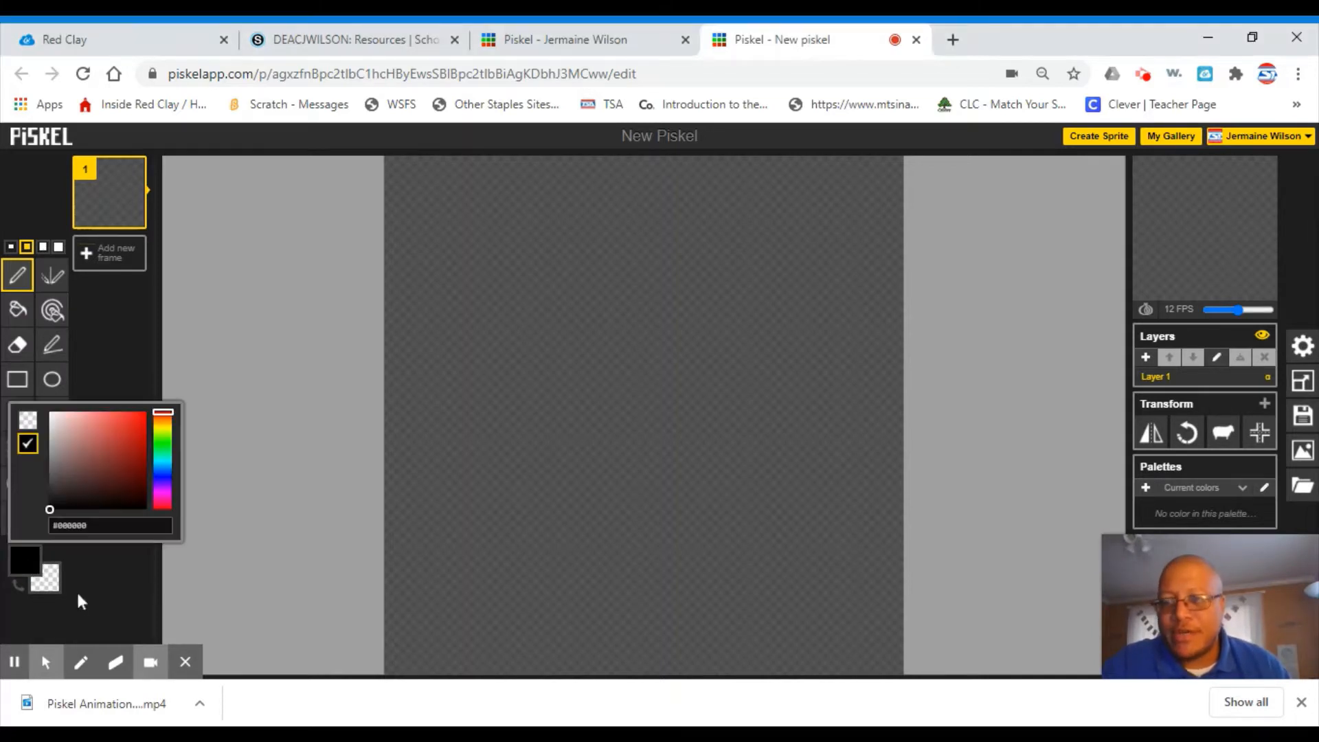
click(141, 413)
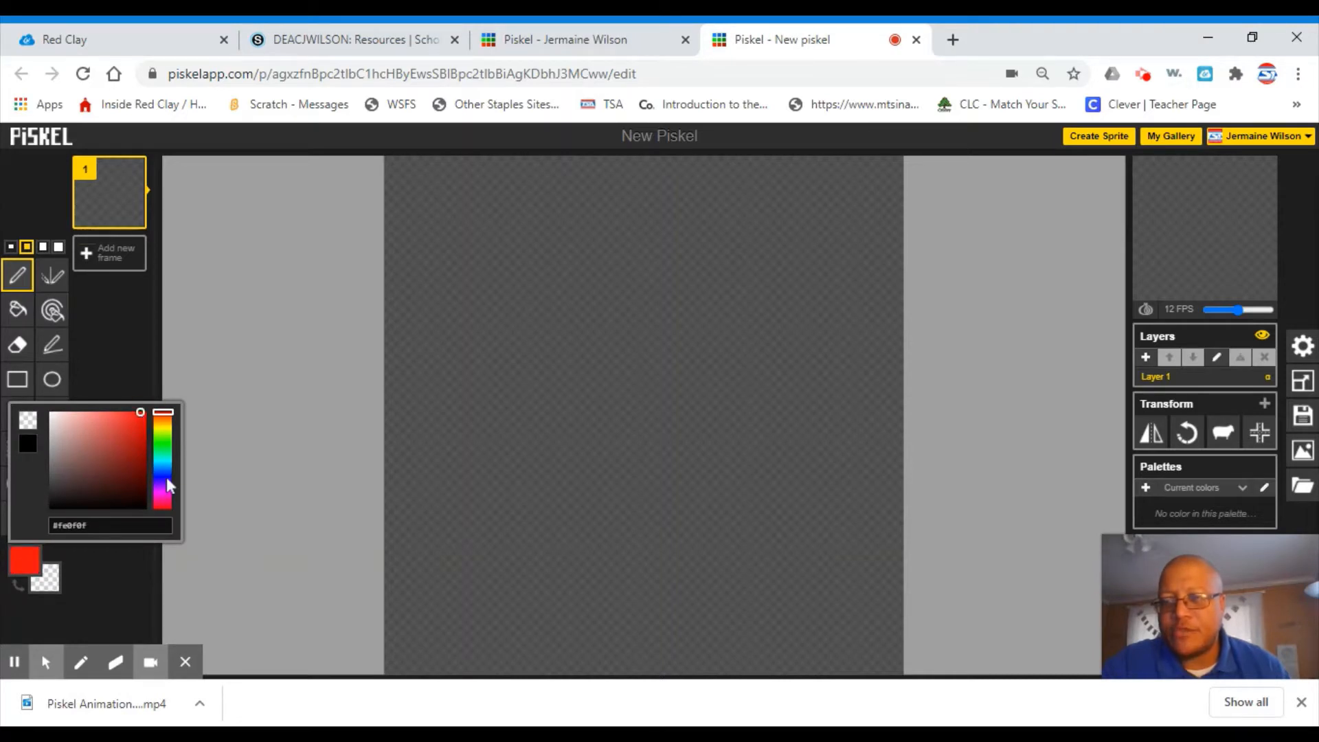
click(166, 478)
click(61, 582)
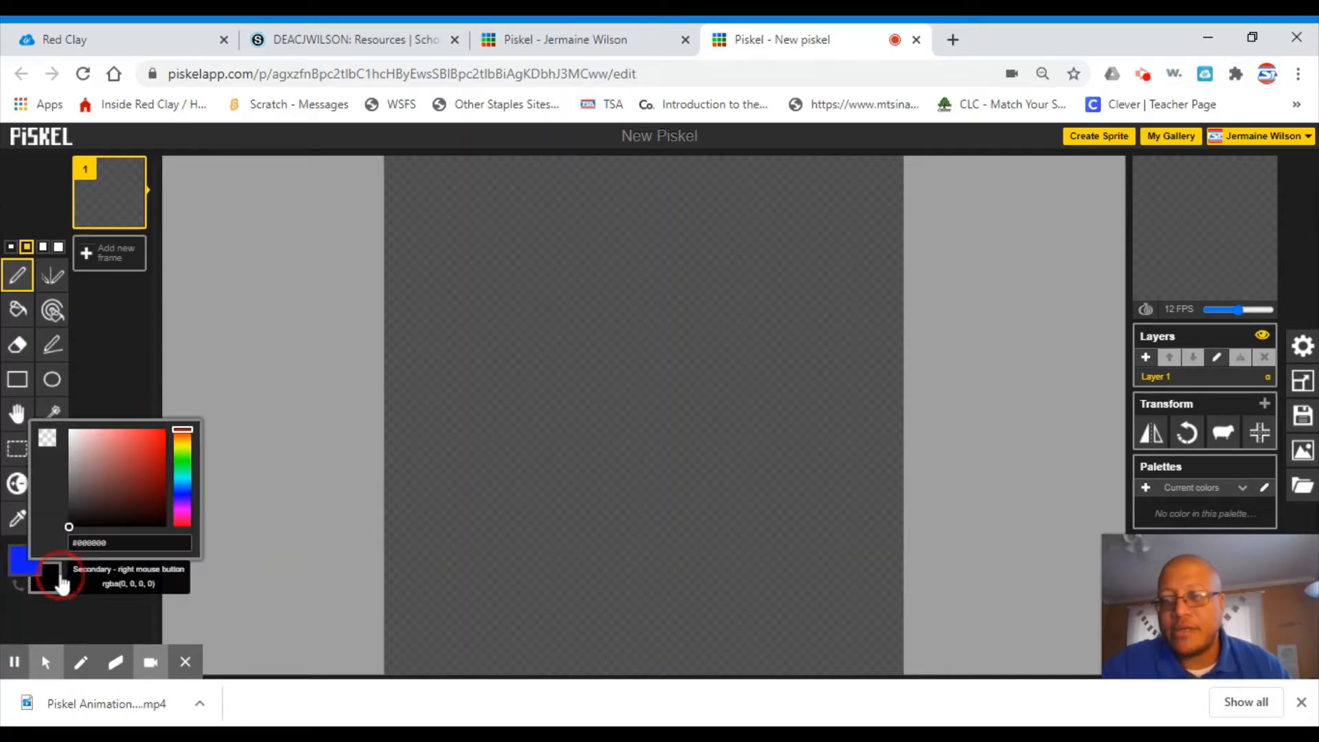
click(158, 436)
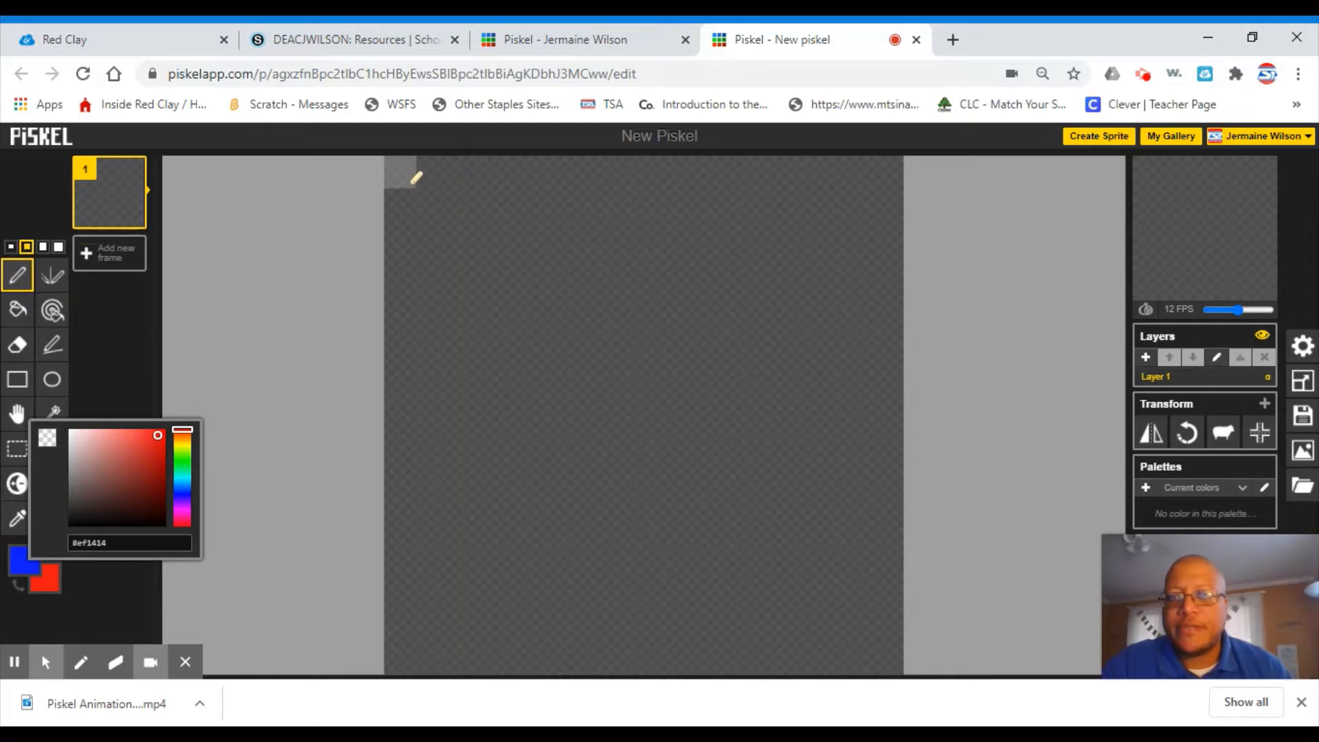
Paint a full-width blue stripe along the canvas's upper edge with the Pen tool and duplicate frame 1.
drag(422, 180, 896, 174)
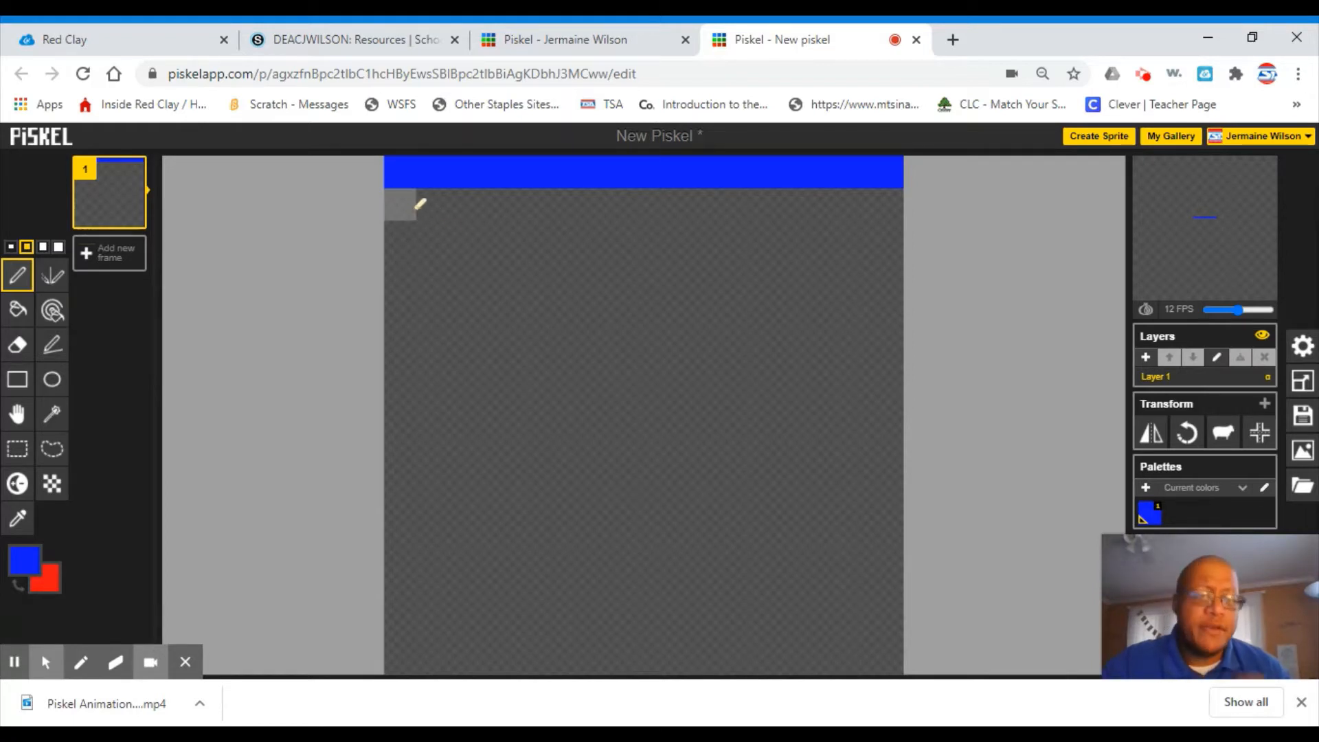
drag(418, 204, 898, 206)
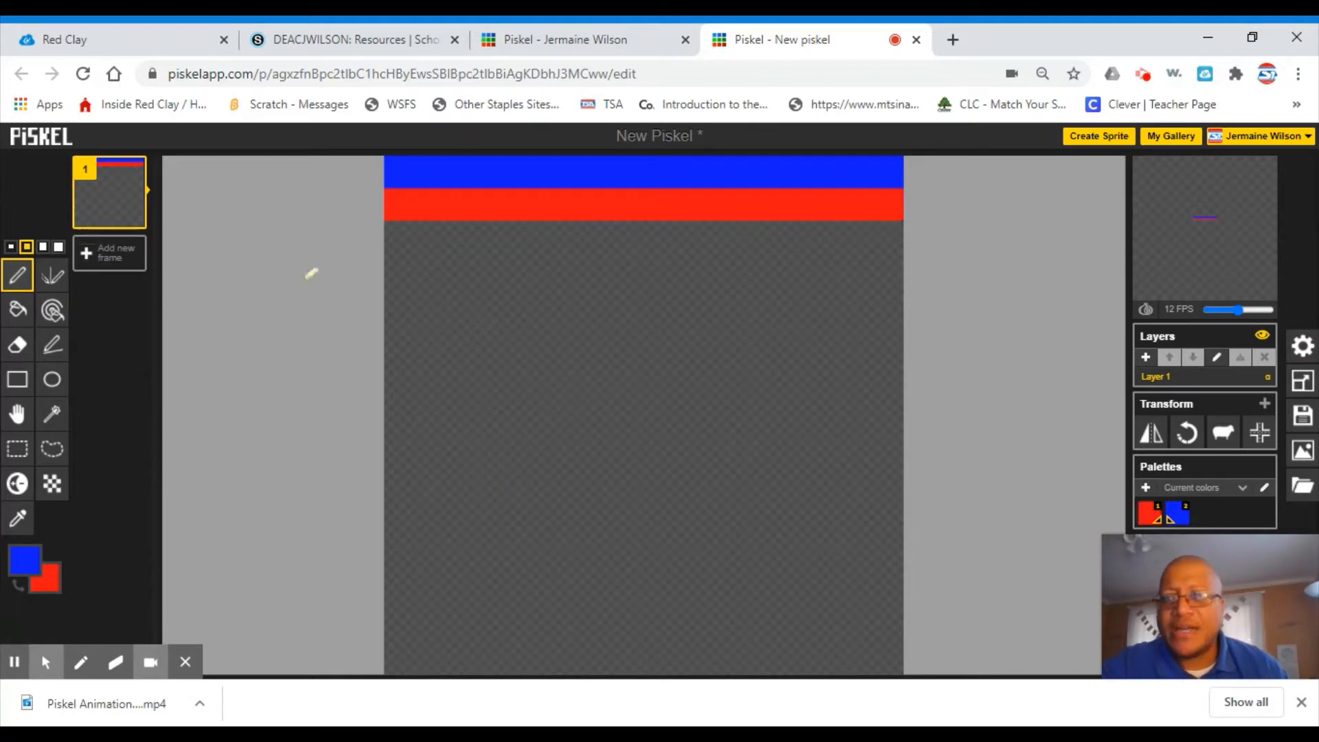
mouse_move(140, 215)
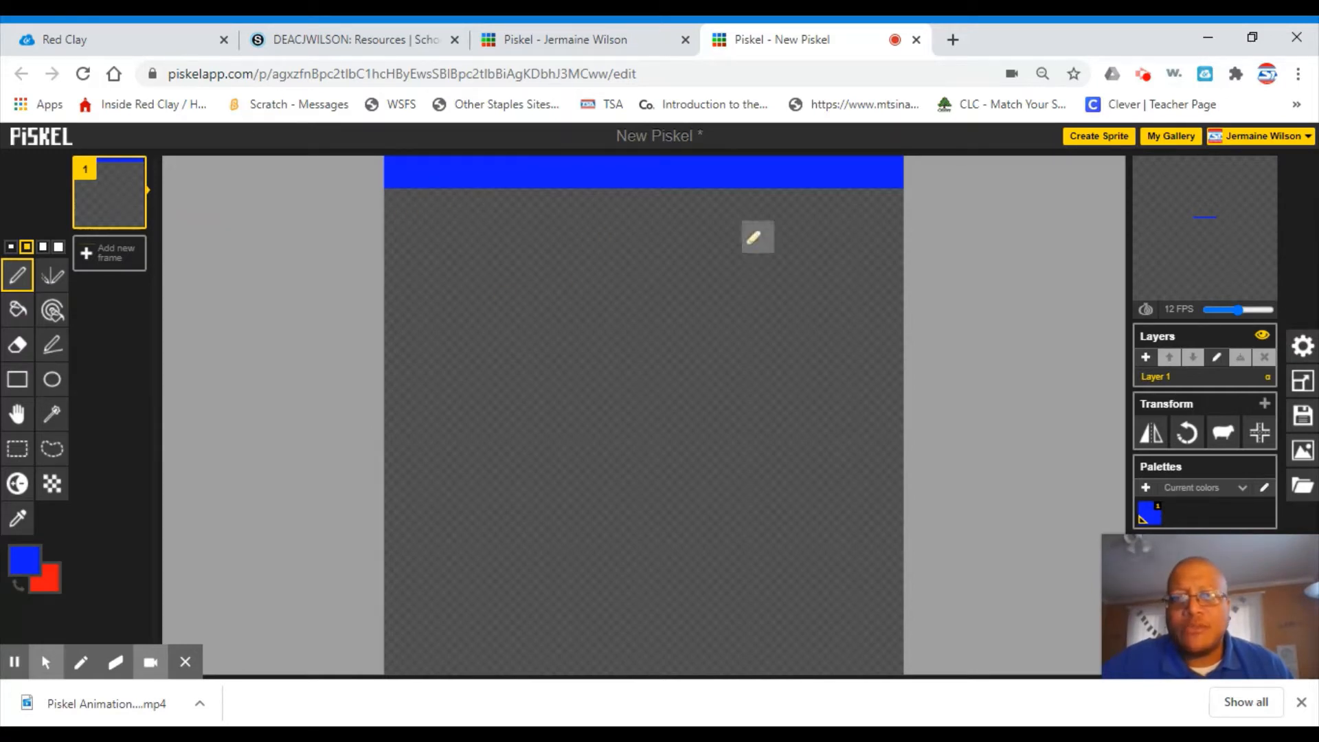
click(132, 217)
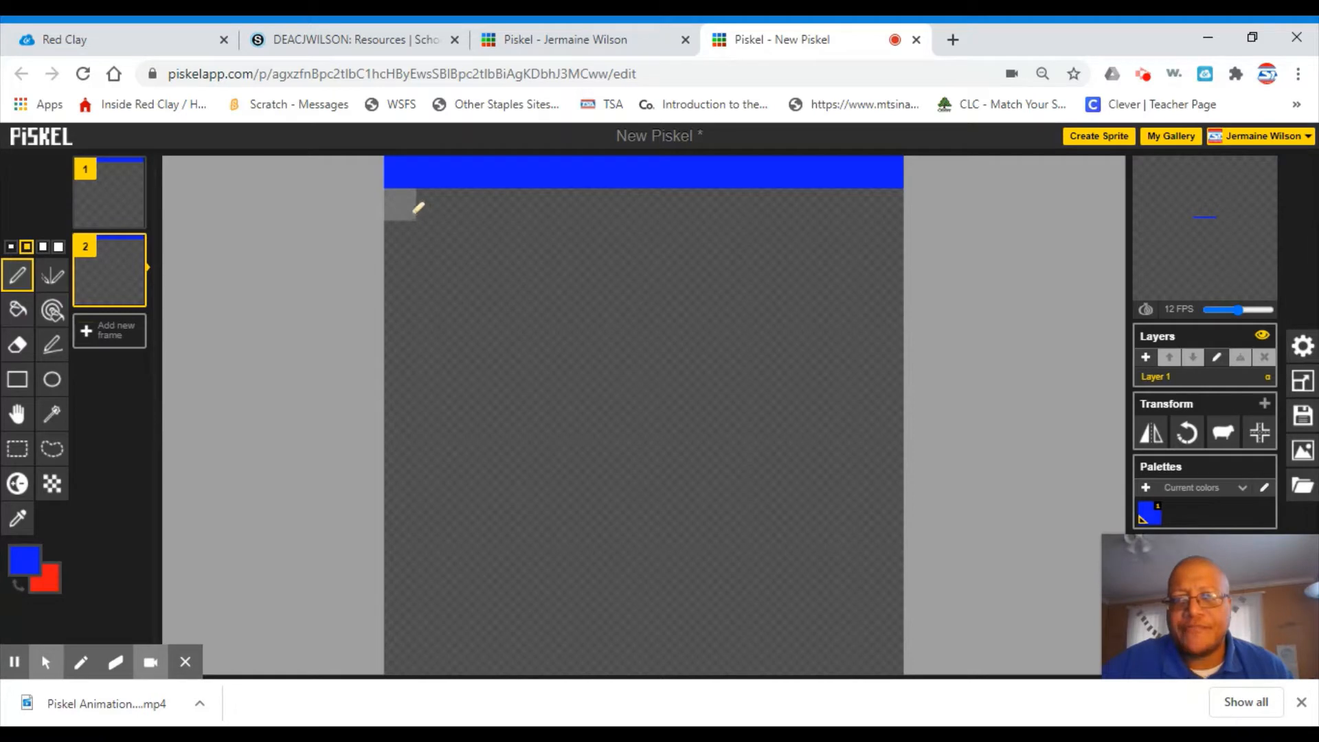
drag(414, 210, 630, 227)
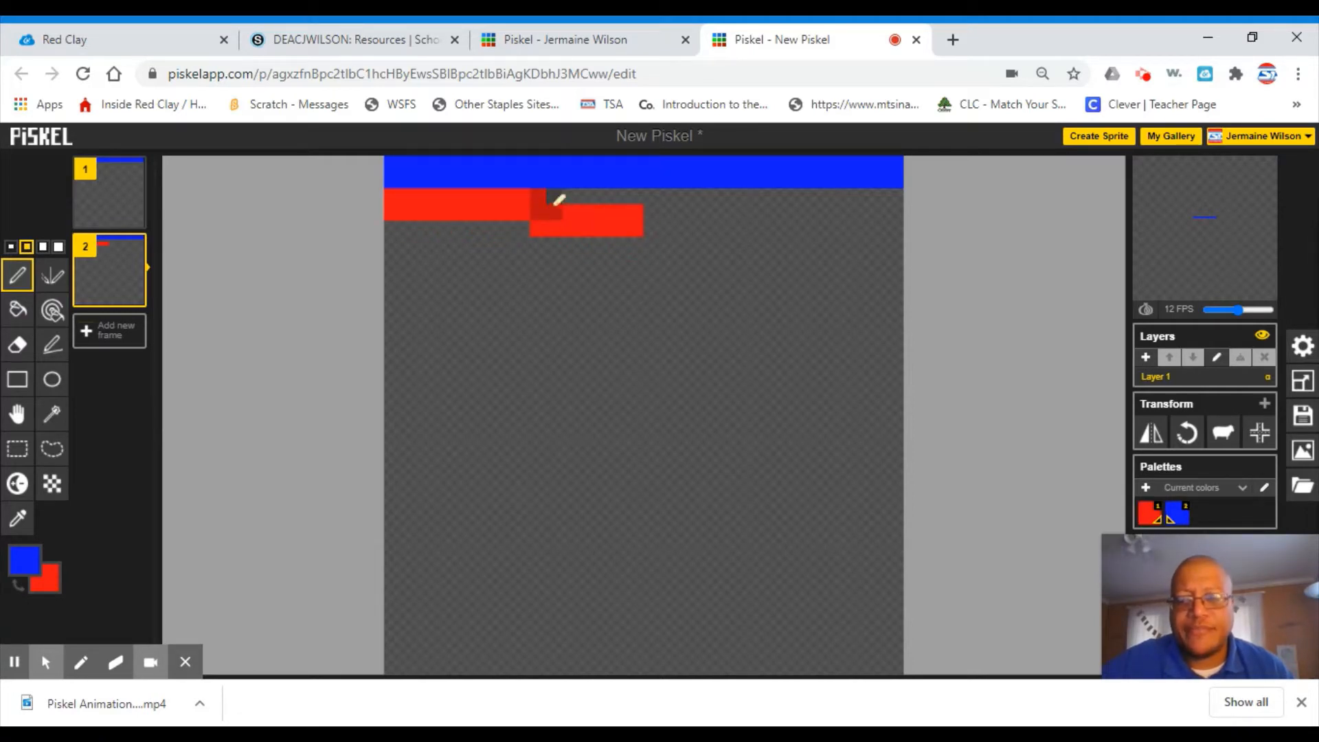
key(ctrl+z)
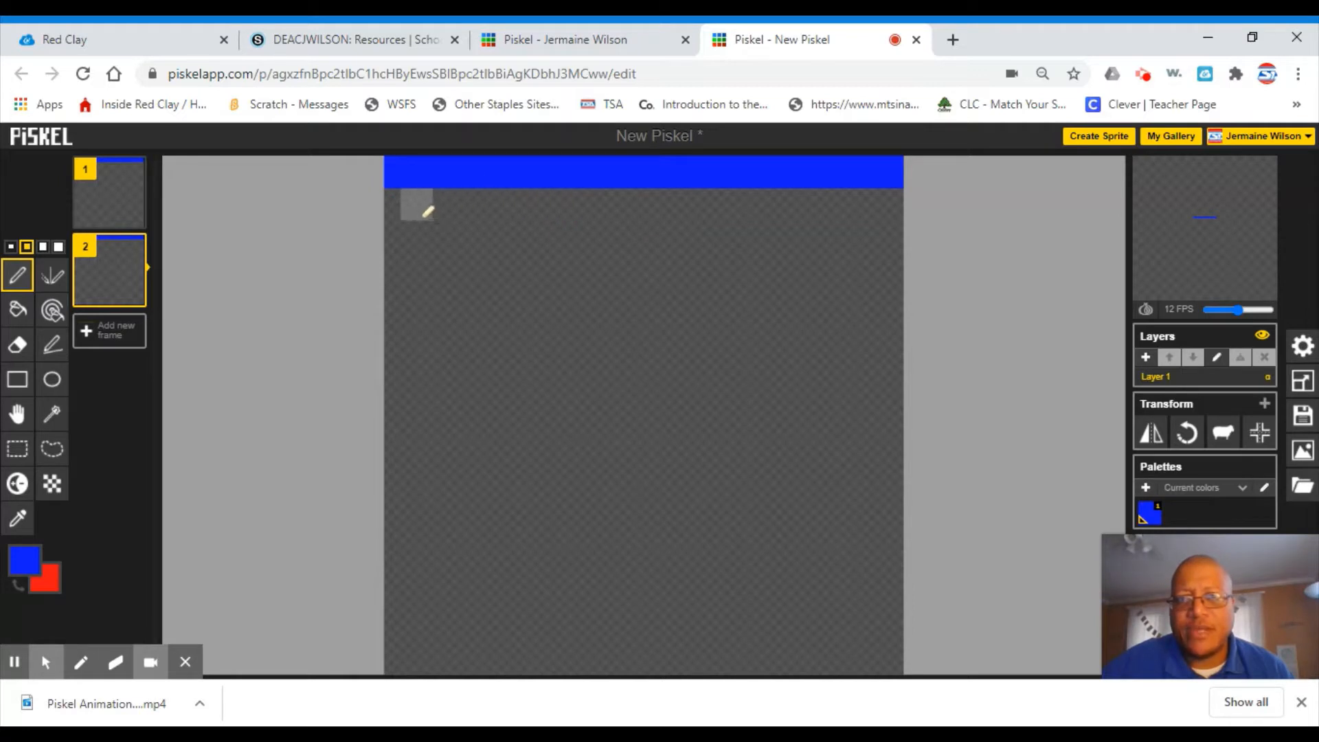
drag(416, 216, 905, 213)
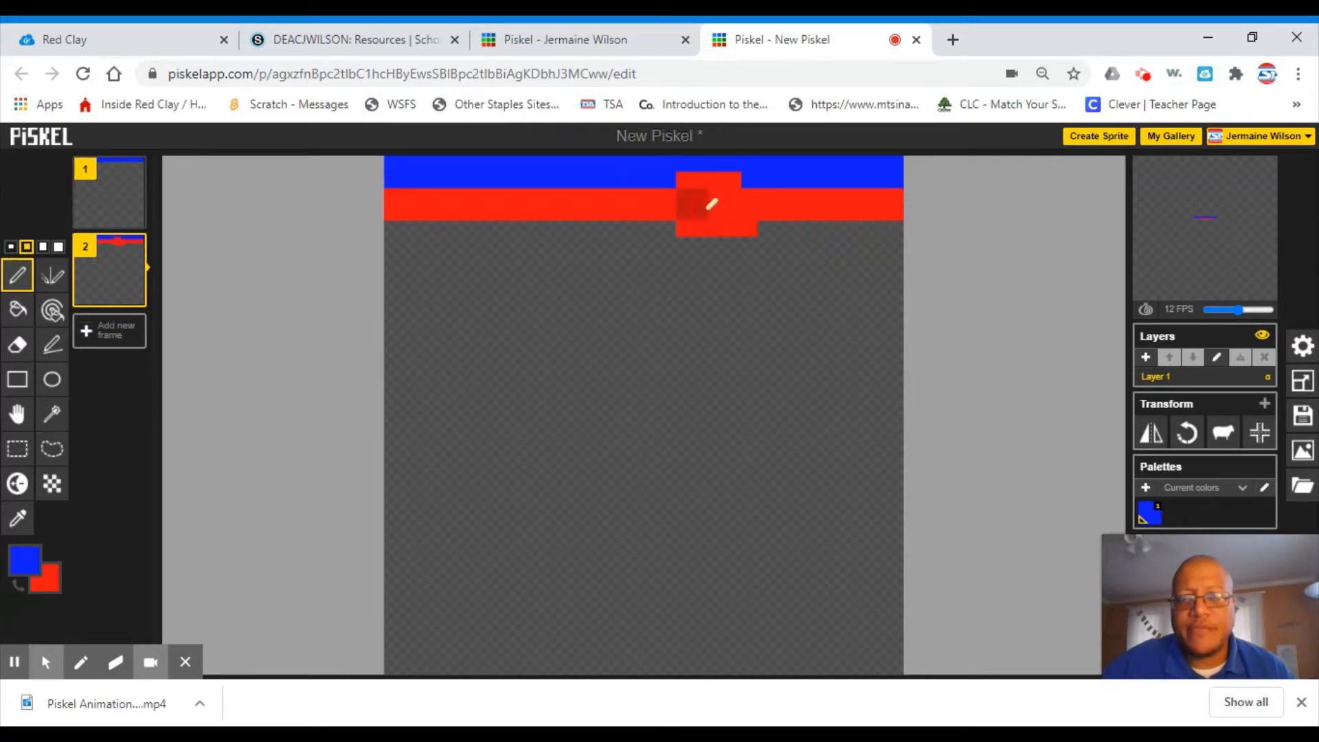
key(ctrl+z)
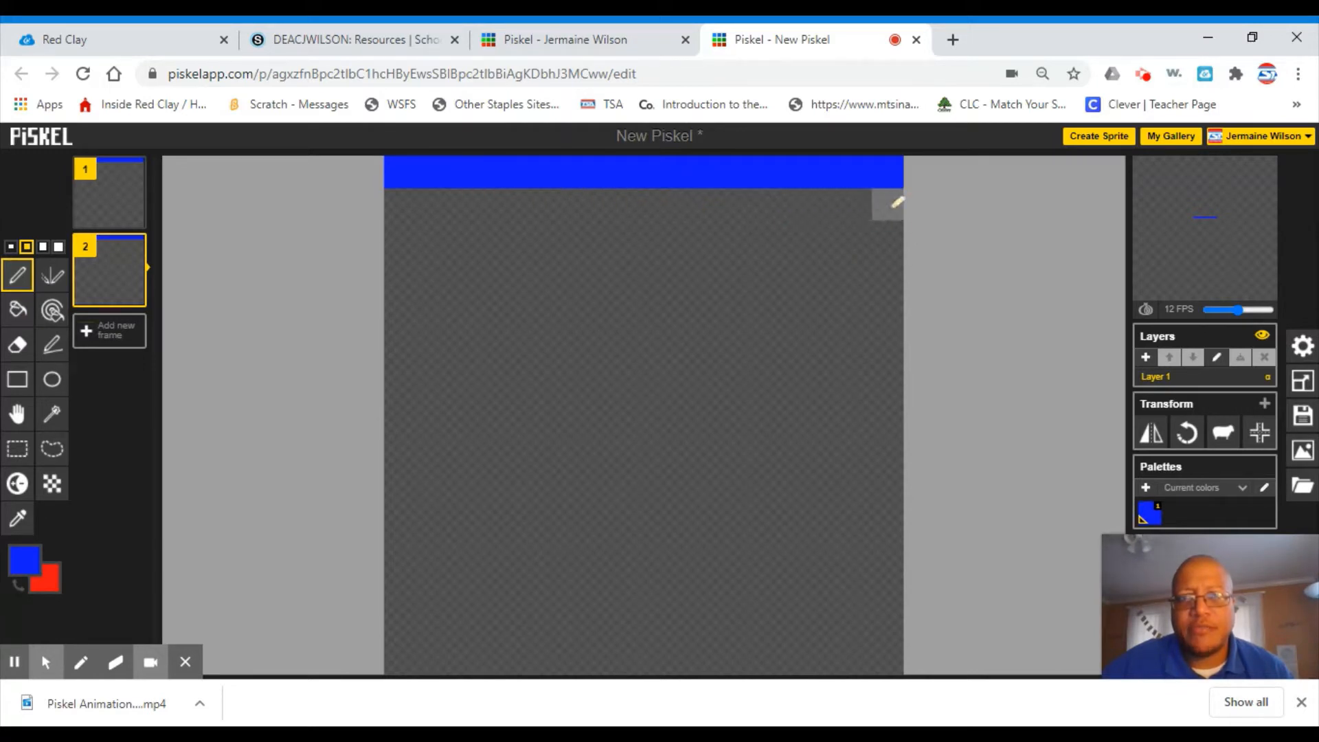
Paint a full-width red stripe directly beneath the blue one in frame 2 and duplicate that frame.
mouse_move(892, 203)
mouse_down()
mouse_move(907, 210)
mouse_move(790, 197)
mouse_move(418, 200)
mouse_move(455, 199)
mouse_up()
mouse_move(534, 173)
mouse_down()
mouse_move(827, 173)
mouse_move(739, 186)
mouse_up()
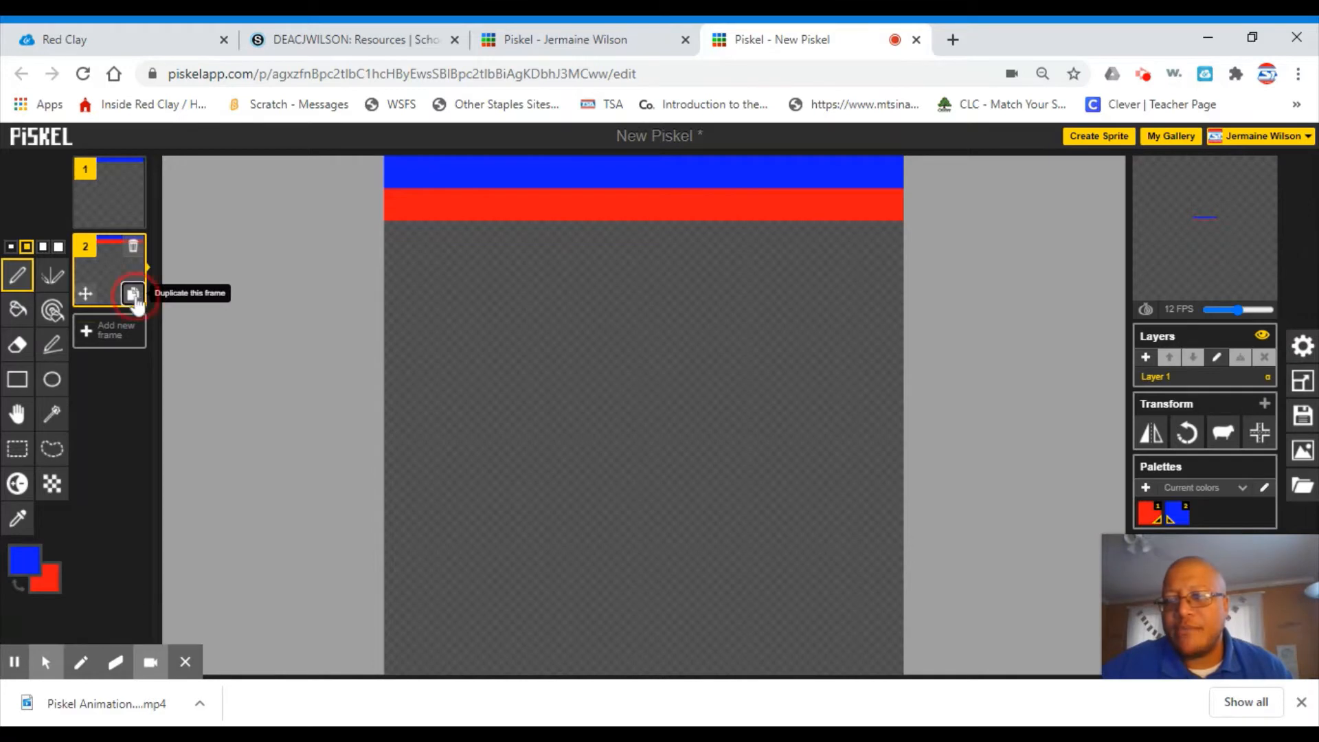
click(132, 291)
Set the primary colour to yellow (#e0e906) and the secondary colour to pinkish red (#f10d40).
click(24, 560)
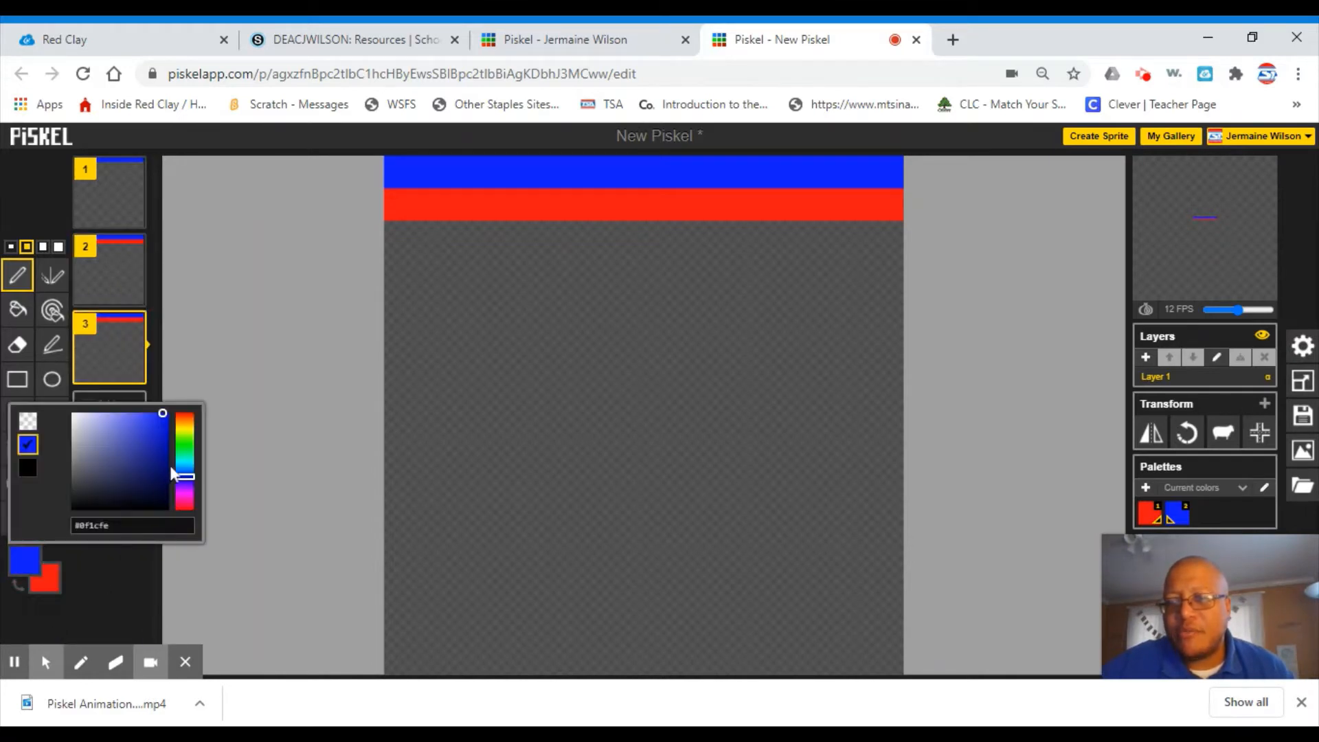
click(188, 430)
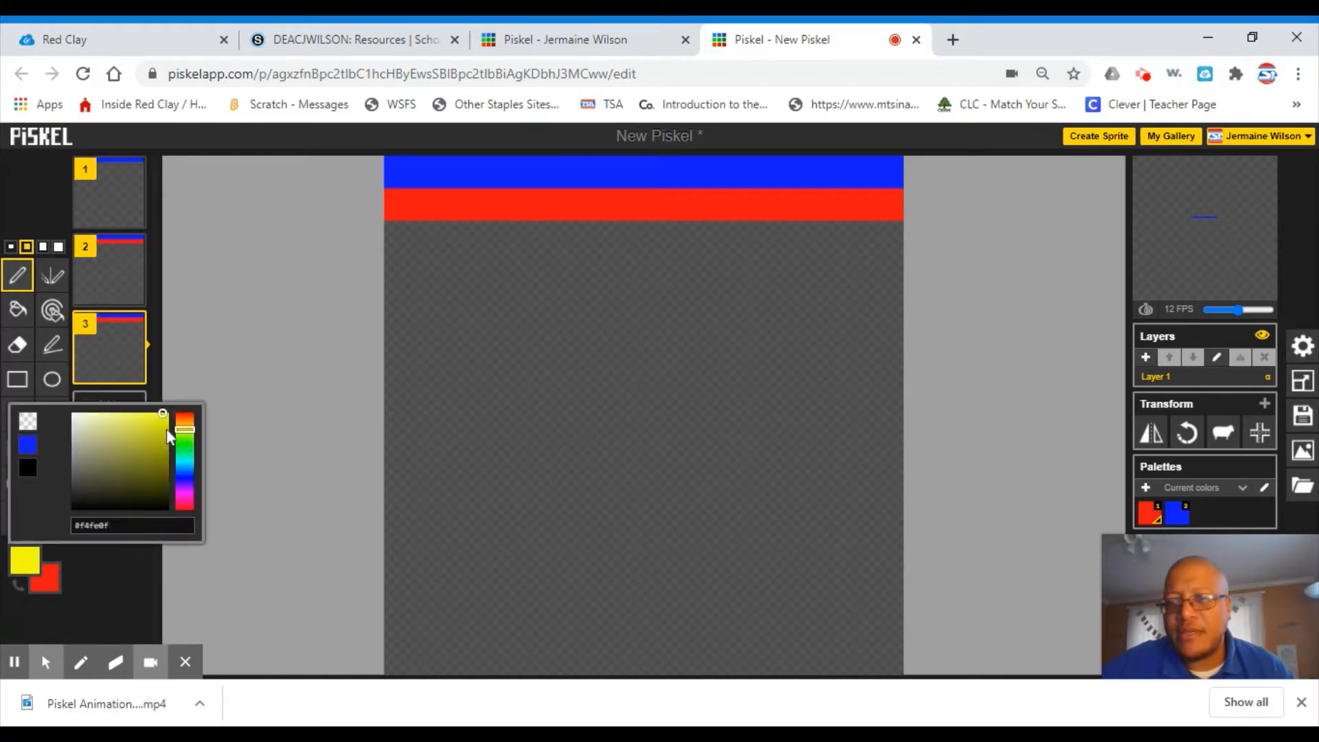
click(167, 421)
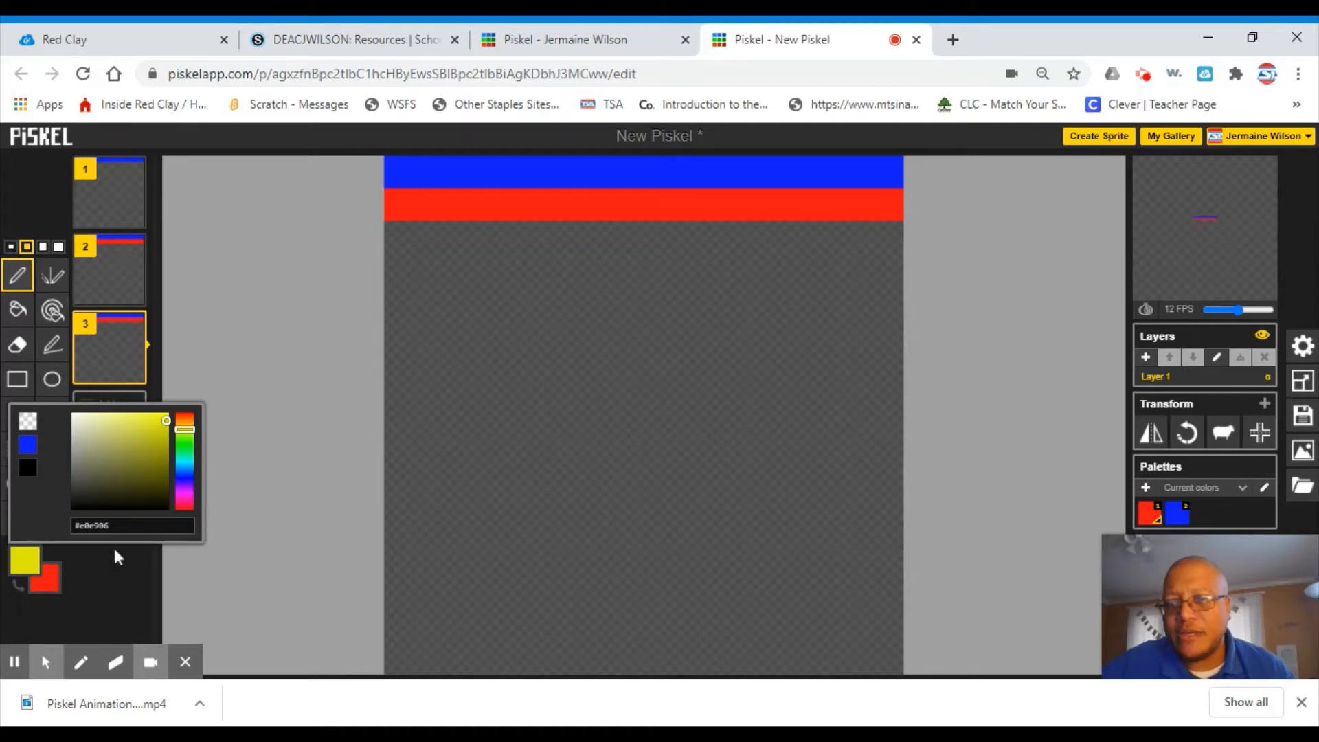
click(46, 581)
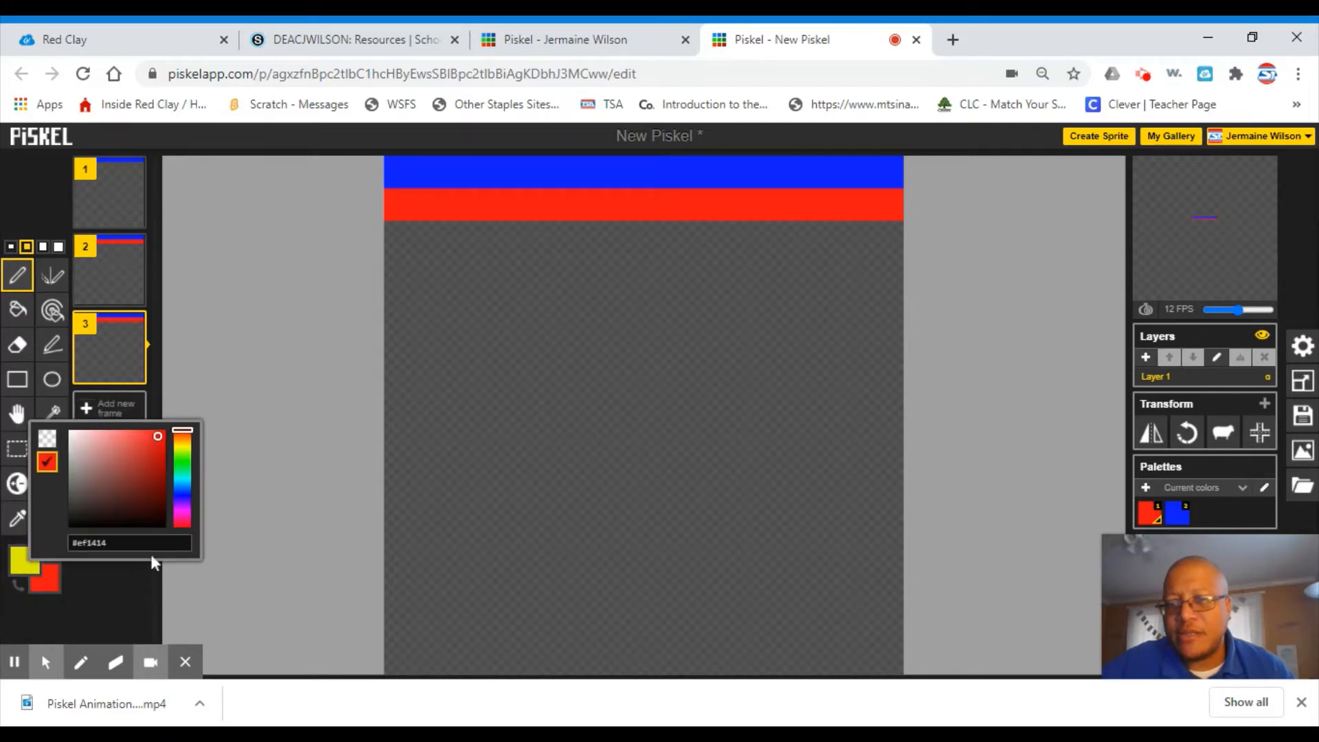
click(188, 521)
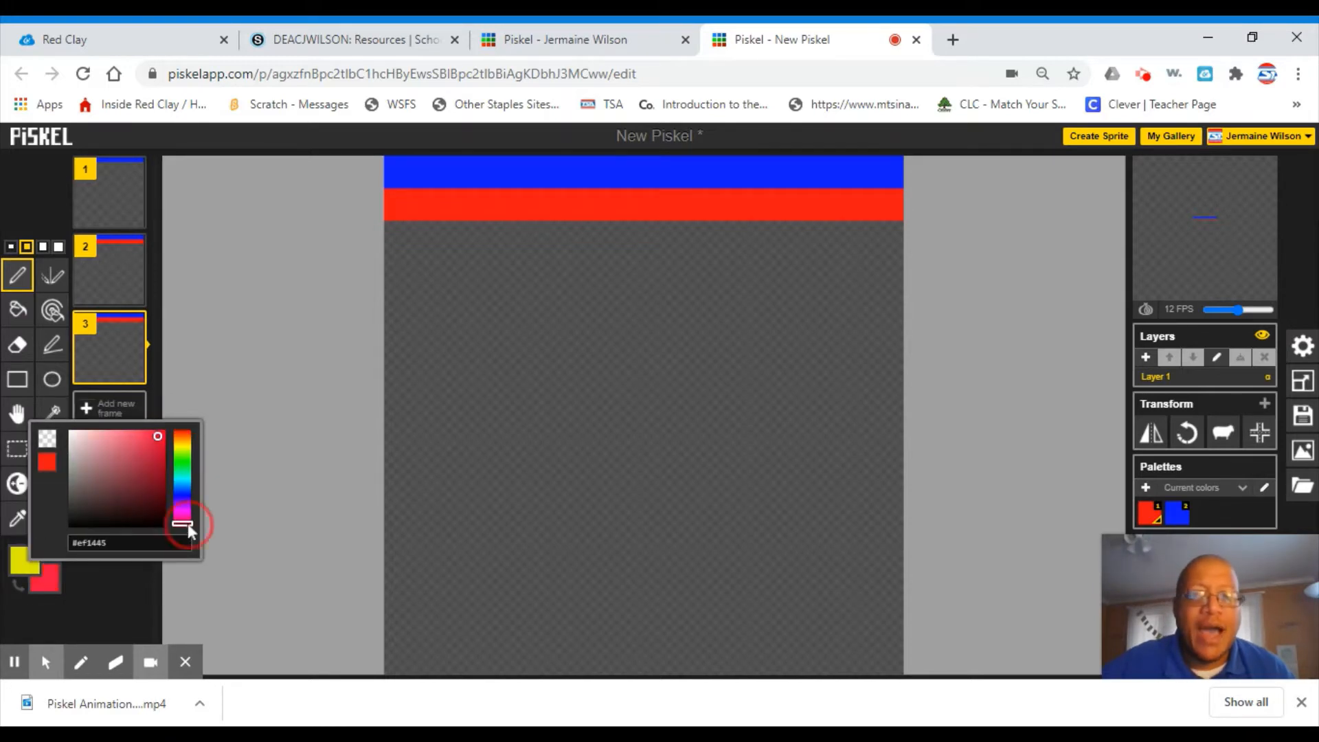
click(161, 436)
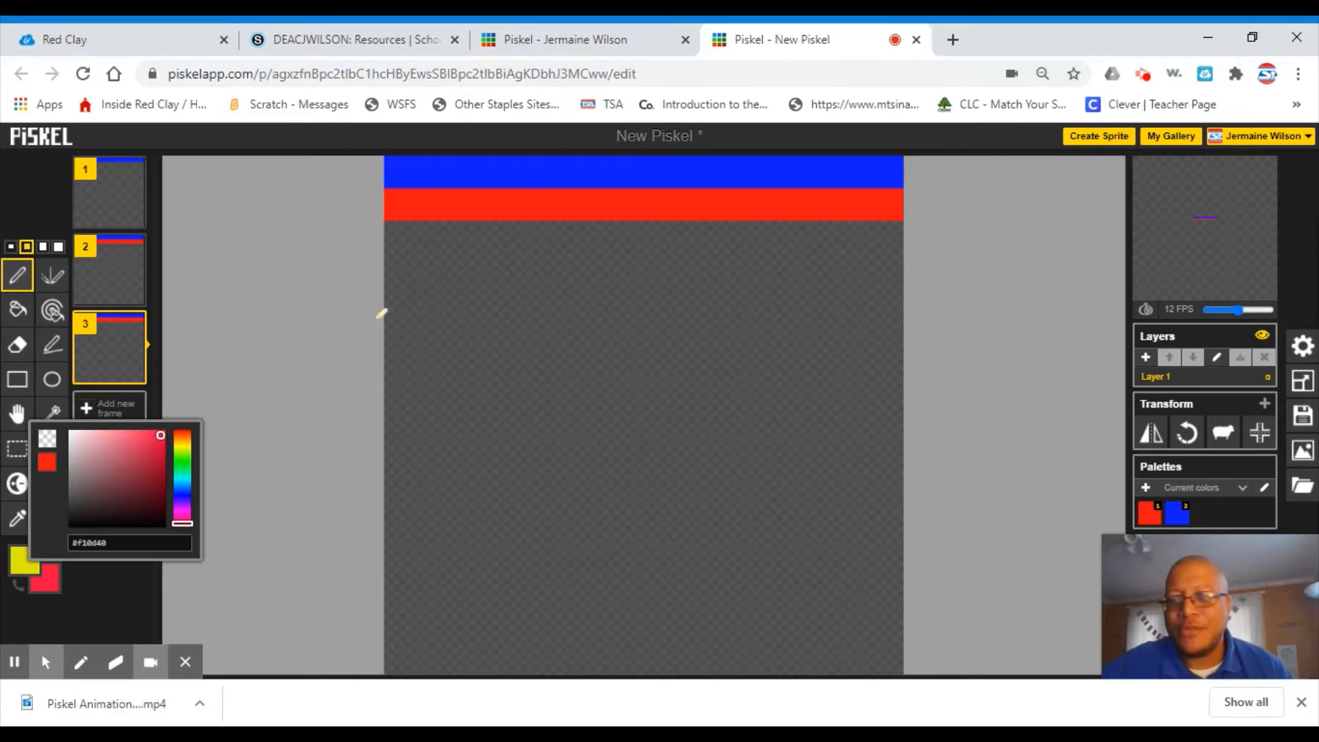
Paint a full-width yellow stripe beneath the red one in frame 3 and erase the stray pixels below it.
mouse_move(410, 242)
mouse_down()
mouse_move(814, 251)
mouse_move(789, 242)
mouse_move(896, 237)
mouse_up()
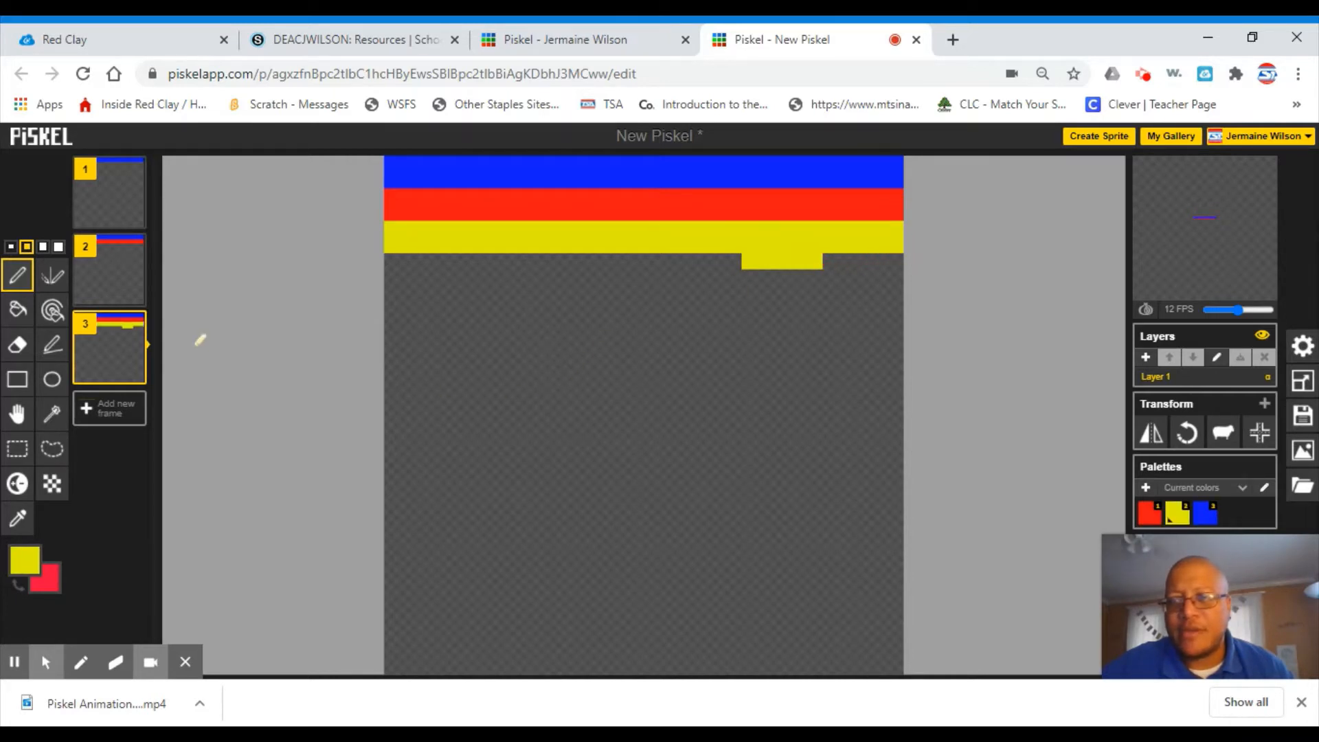
click(17, 343)
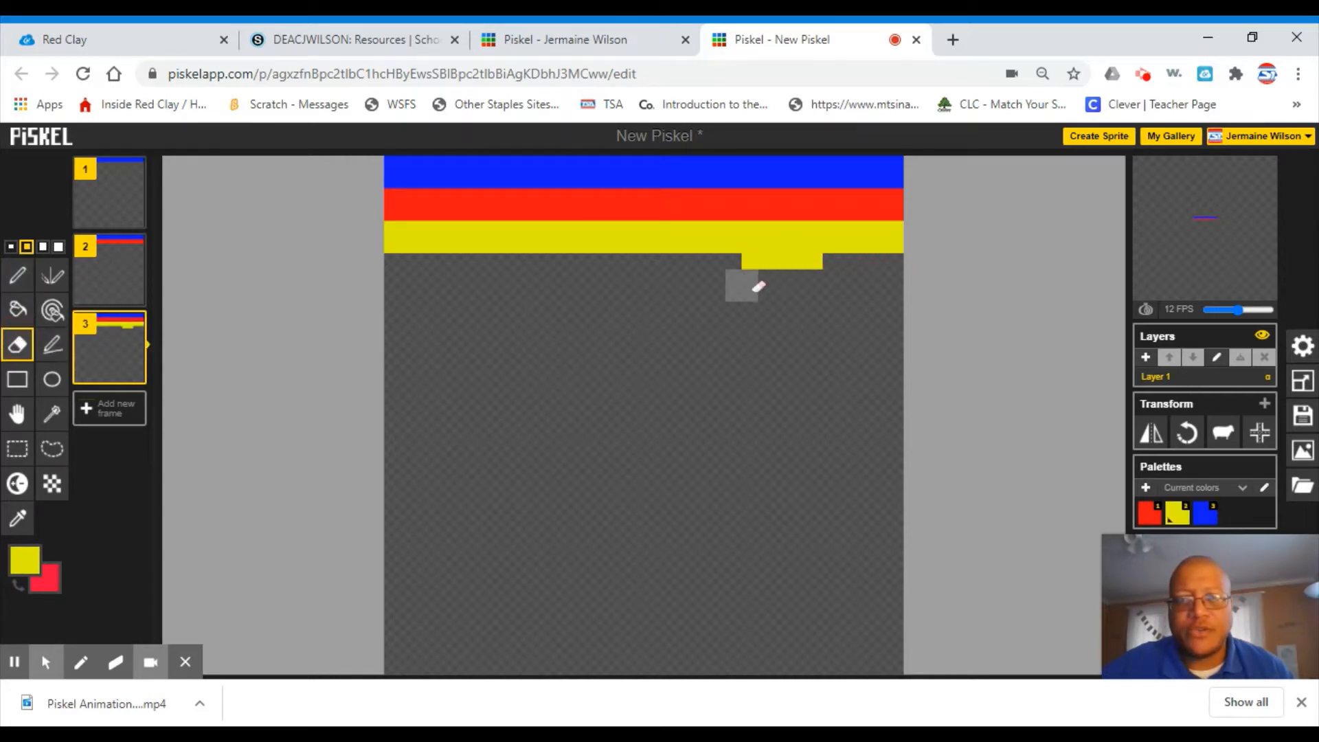
drag(758, 272, 824, 278)
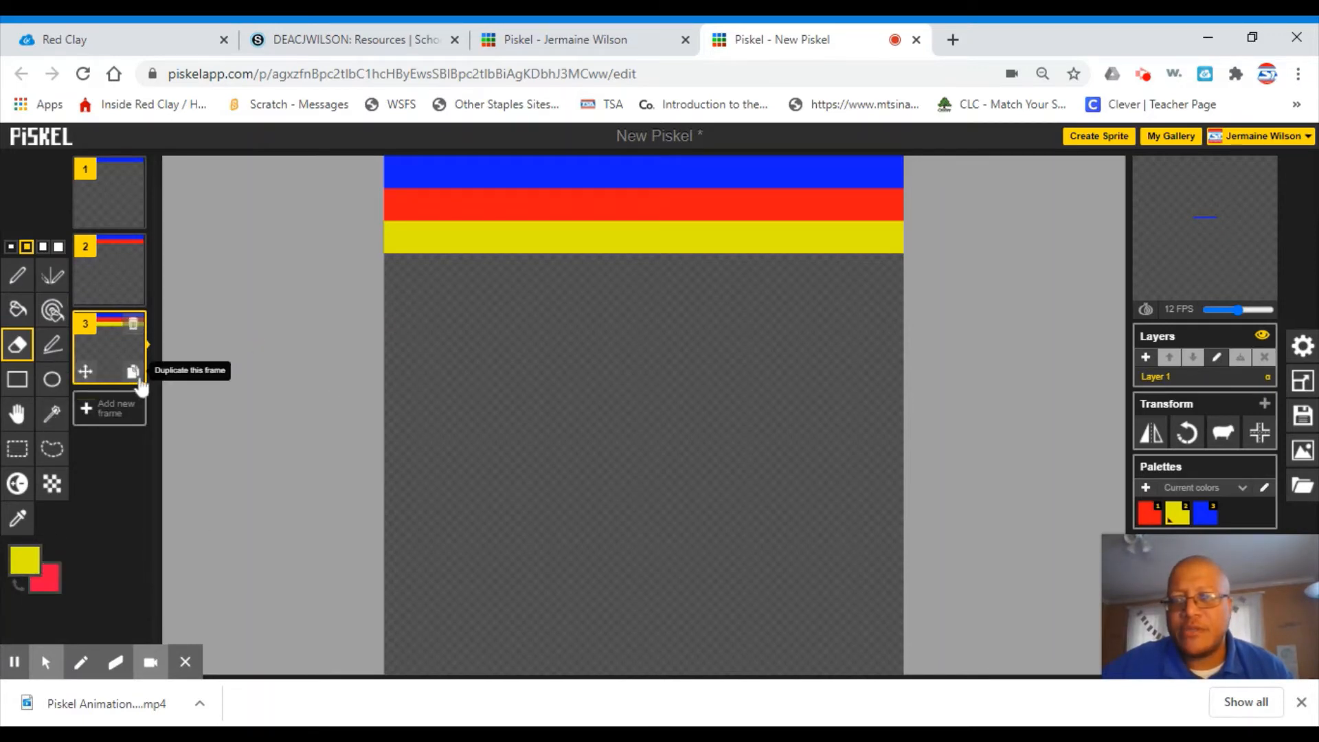
Duplicate frame 3 and paint a full-width pinkish-red stripe beneath the yellow one with the Pen tool.
click(135, 373)
drag(402, 282, 422, 278)
click(402, 282)
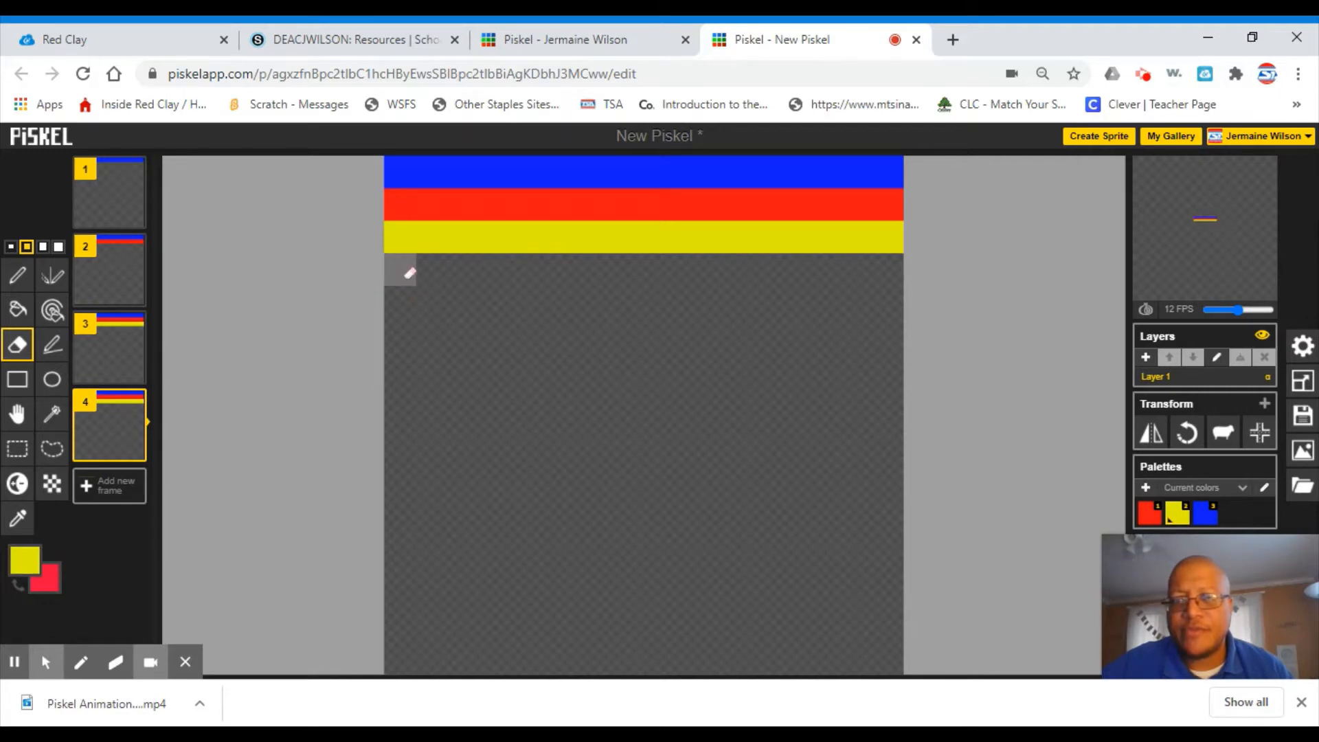
click(410, 280)
click(18, 274)
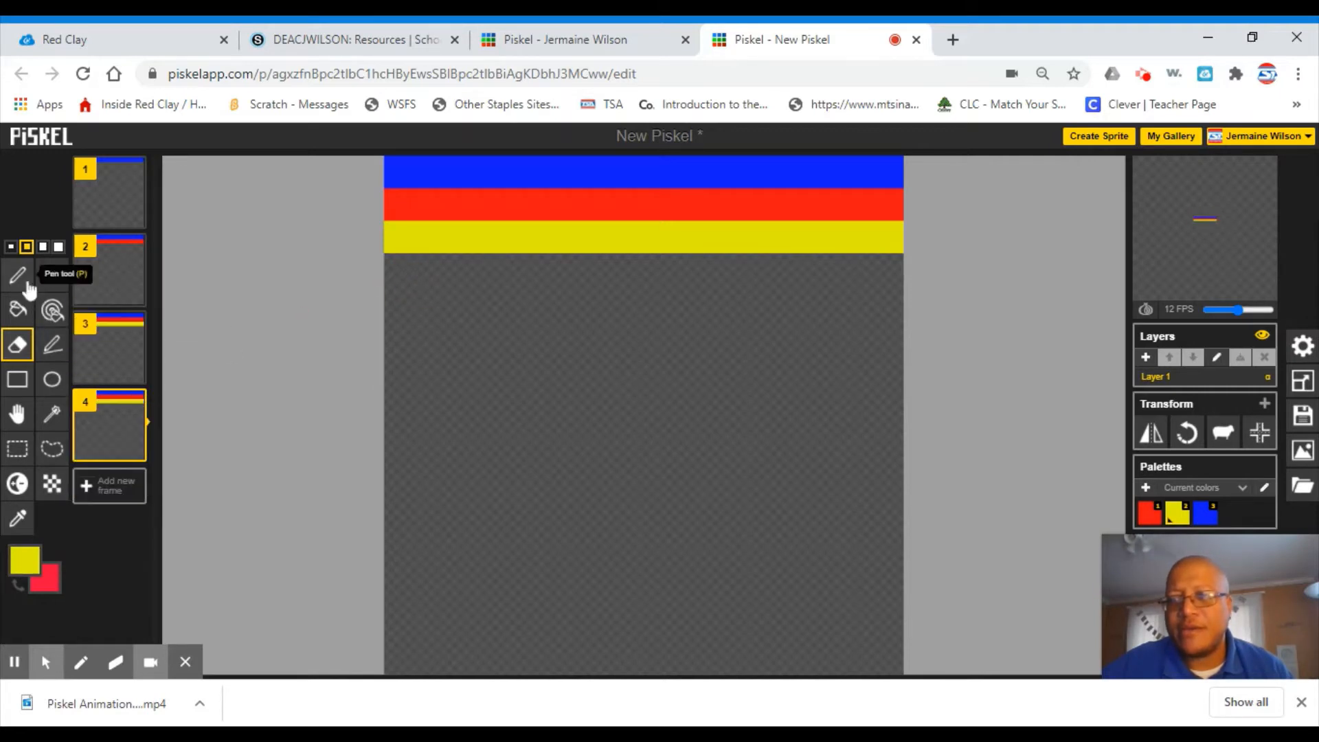
mouse_move(410, 271)
mouse_down()
mouse_move(655, 291)
mouse_move(678, 283)
mouse_move(646, 283)
mouse_move(878, 291)
mouse_move(903, 276)
mouse_move(845, 269)
mouse_up()
Erase the stray pixels under the pinkish-red stripe in frame 4 so its lower edge is straight.
click(19, 345)
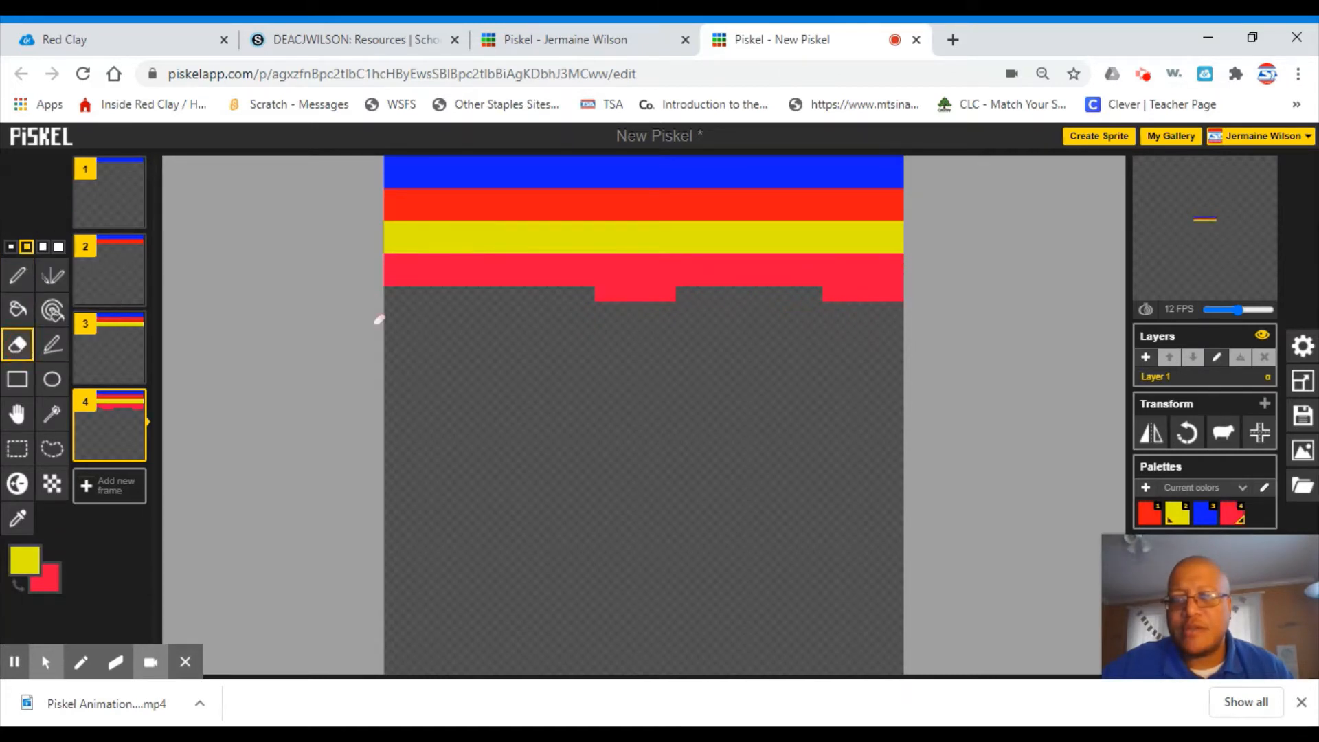
click(614, 302)
drag(629, 306, 670, 303)
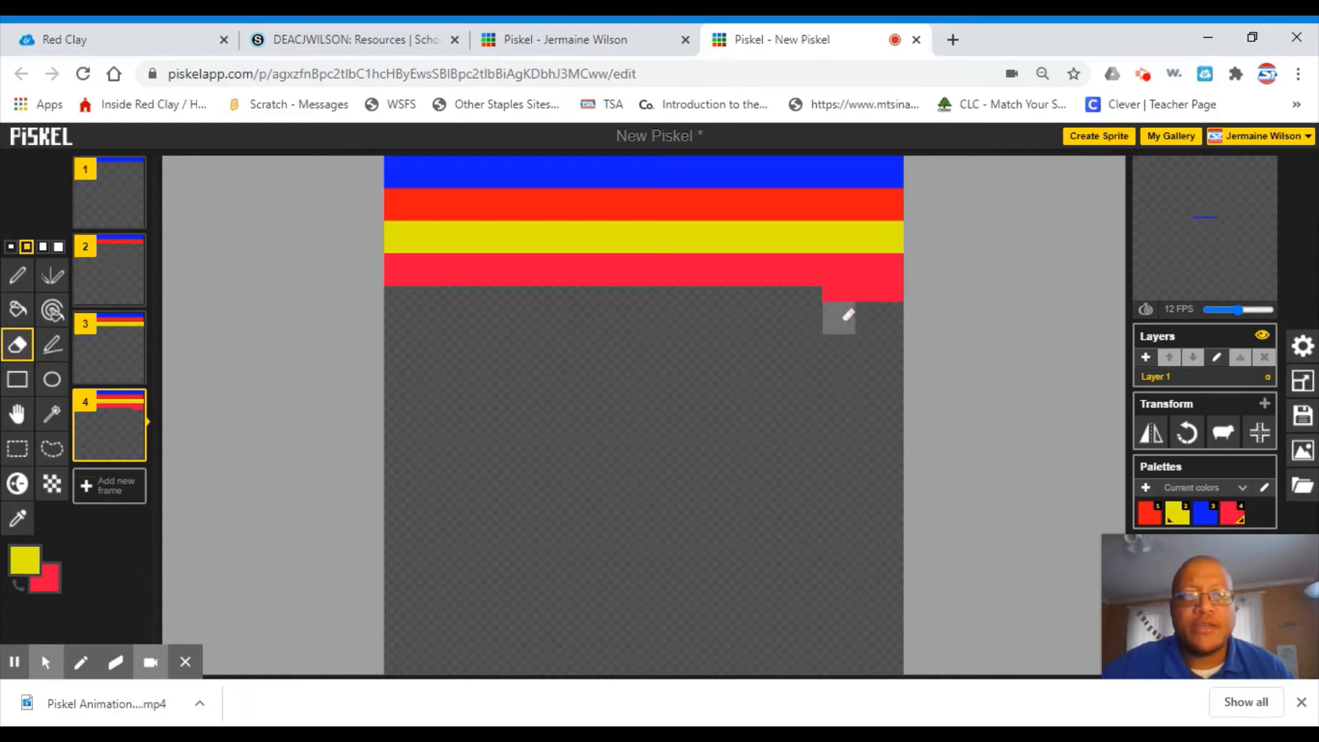
click(843, 306)
click(864, 309)
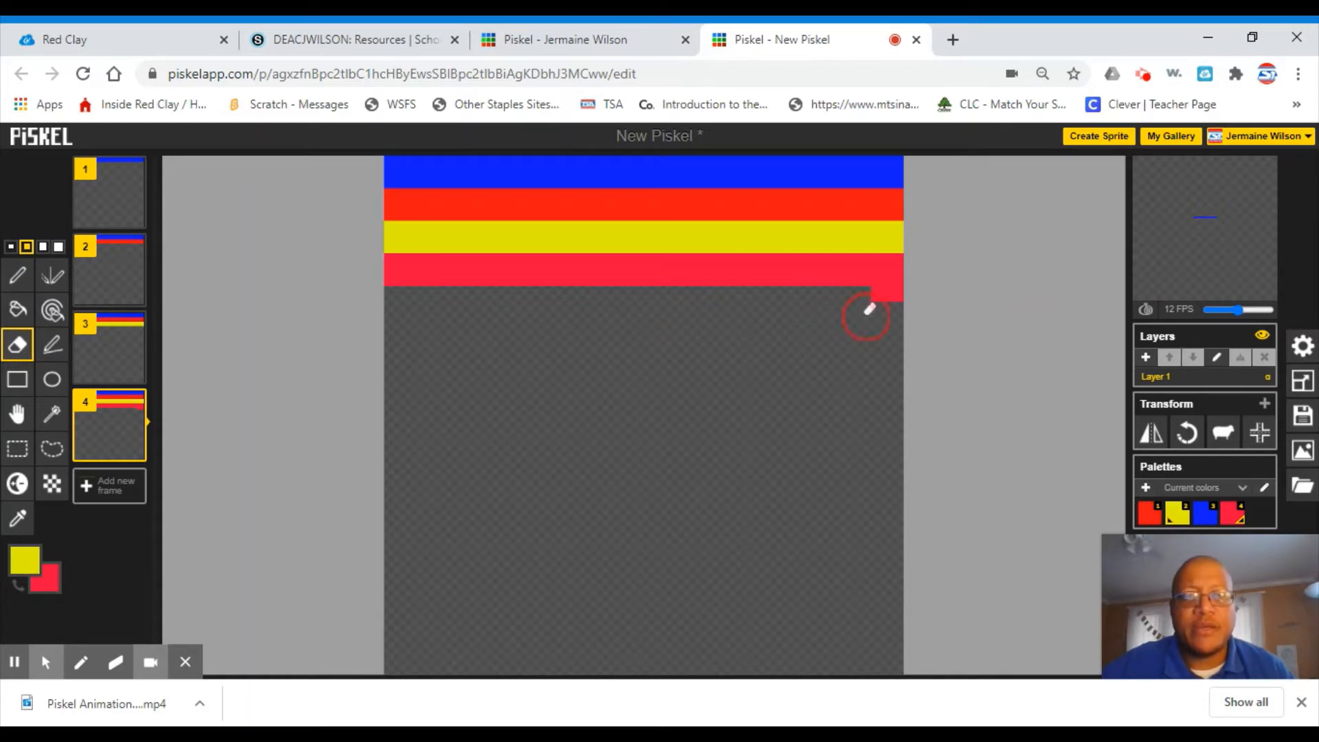
click(904, 310)
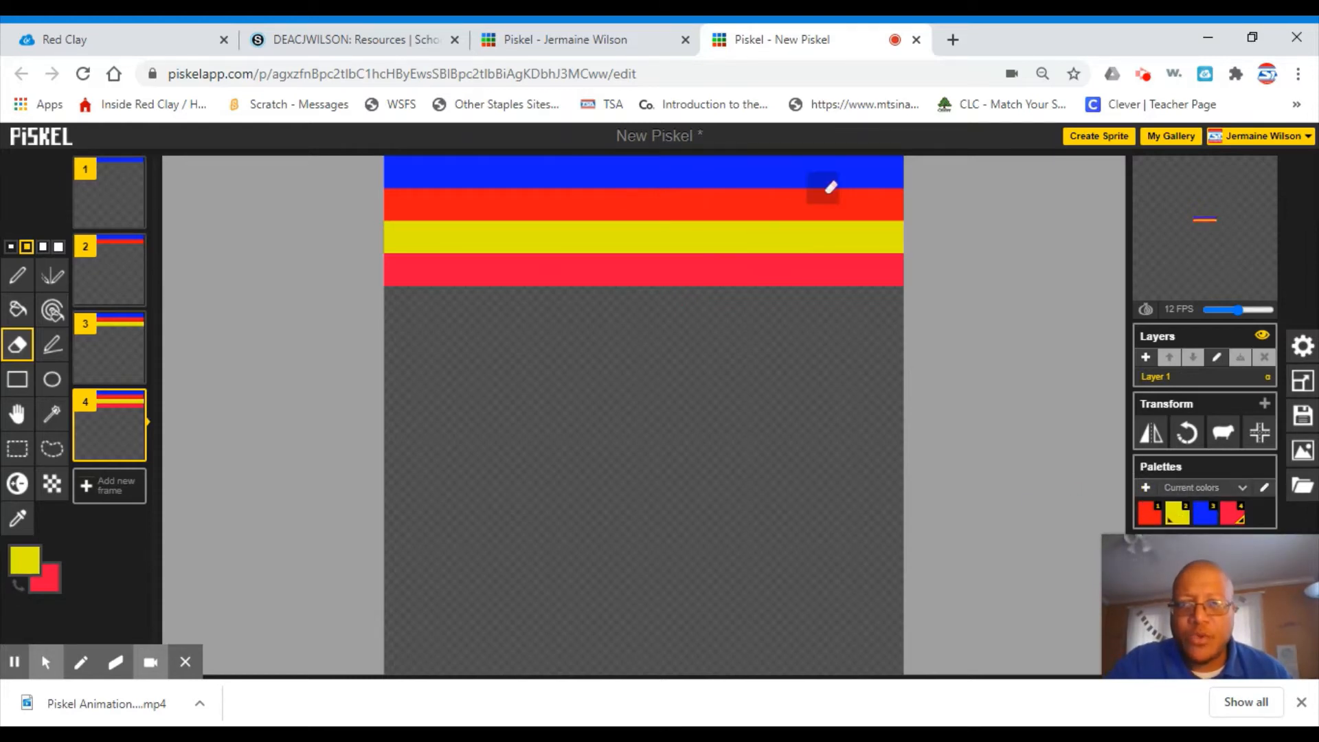
Set the primary colour to black and the secondary colour to green (#1de210).
click(1207, 523)
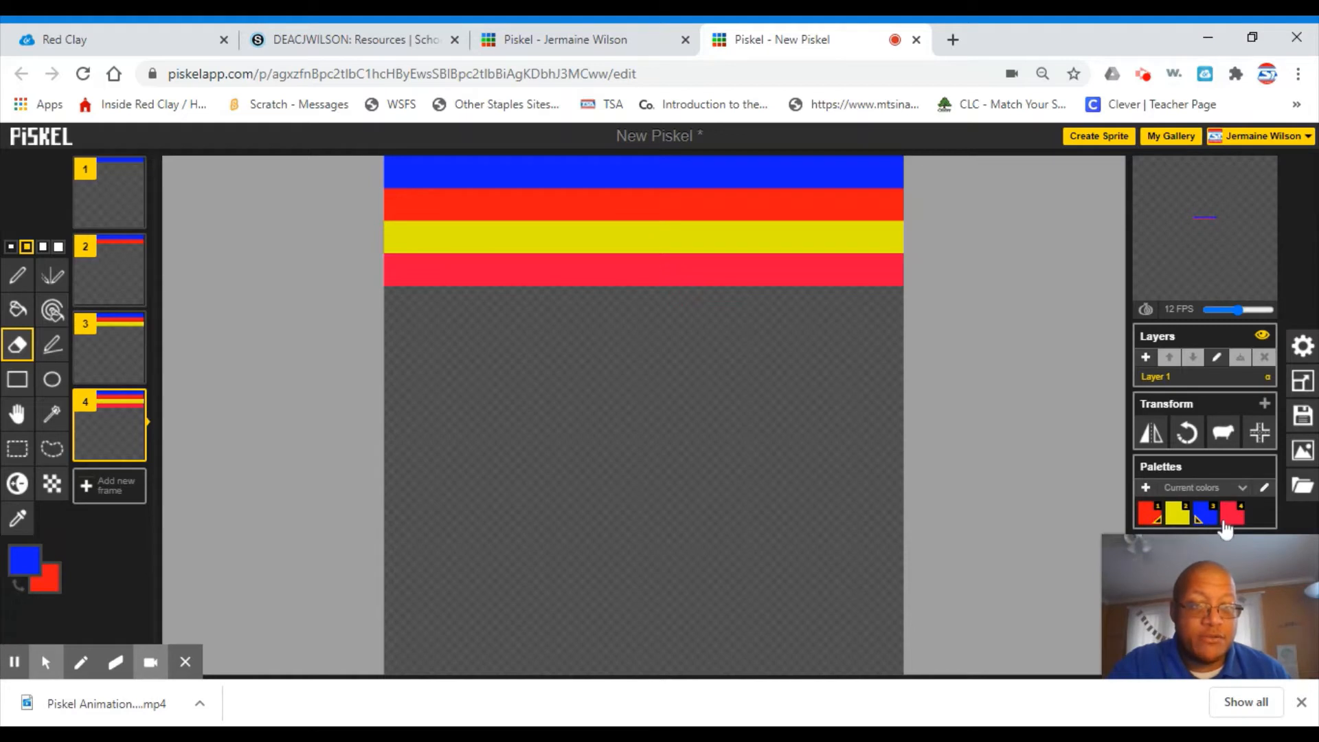
mouse_move(138, 623)
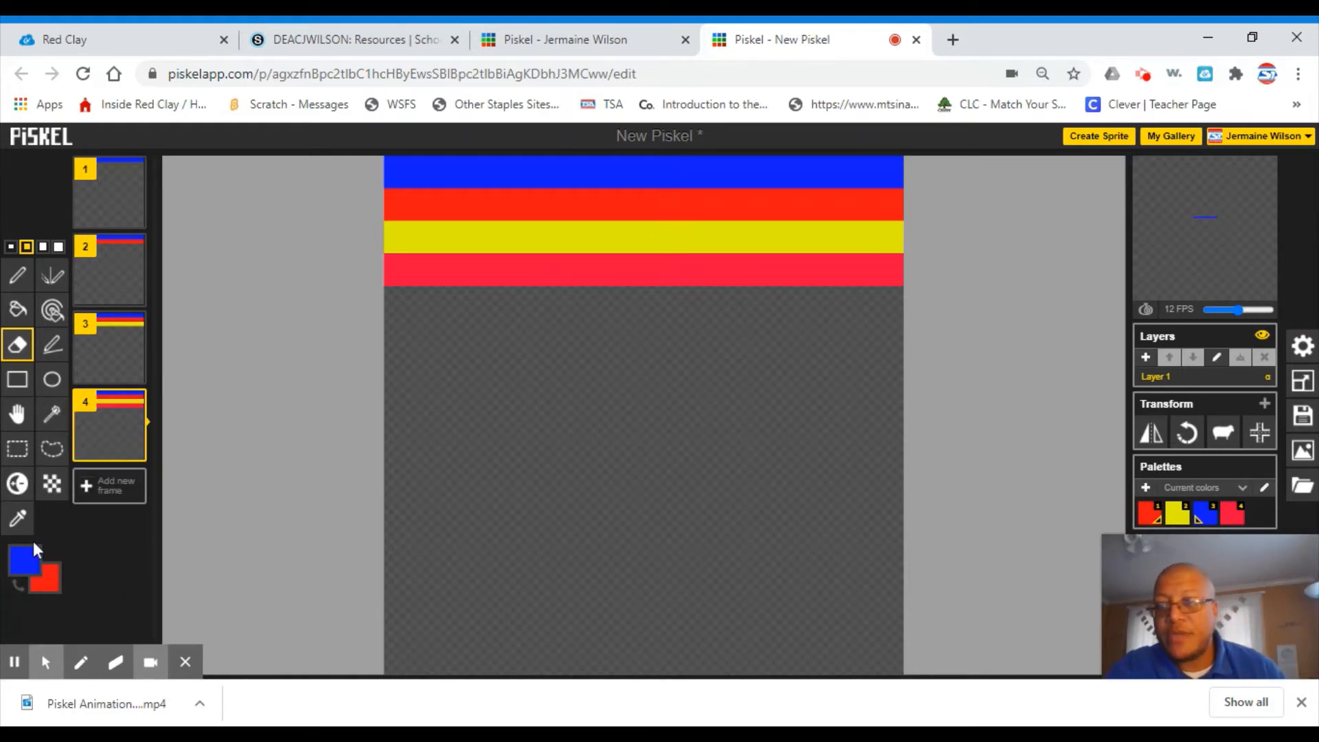
click(24, 560)
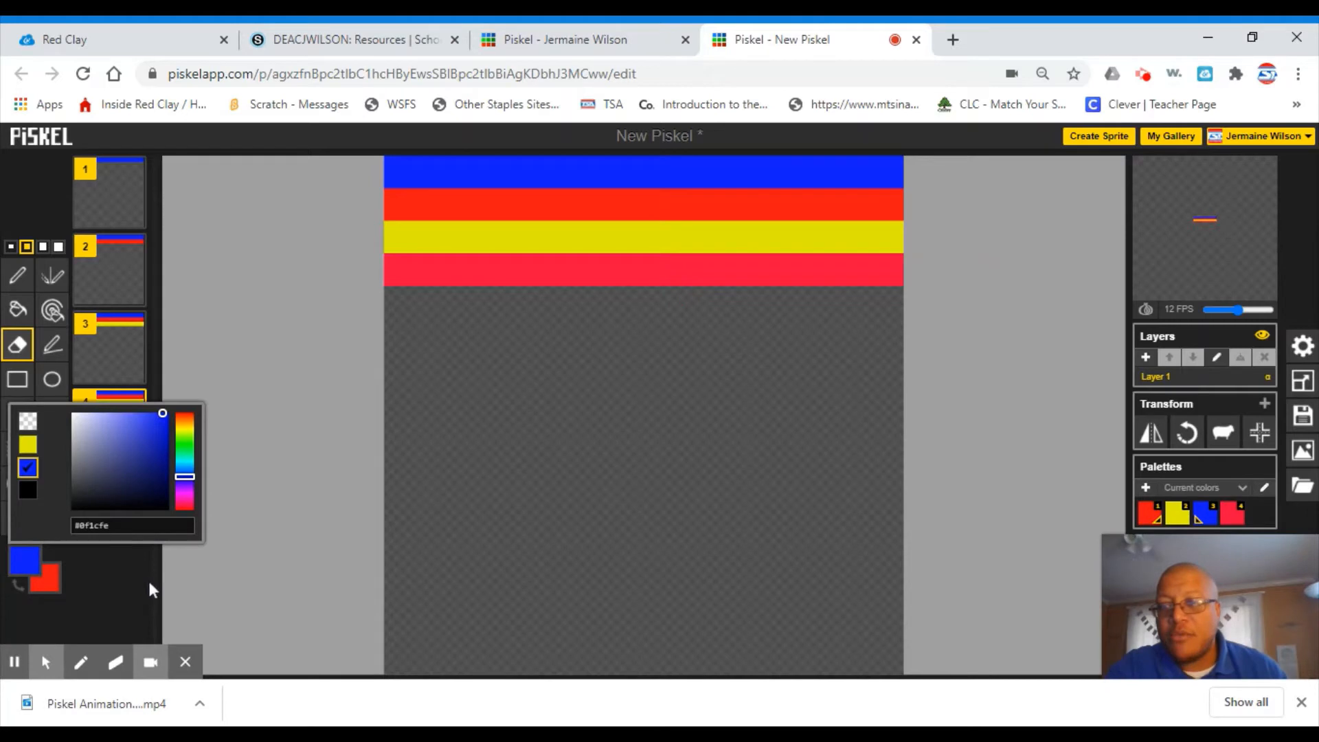
click(31, 491)
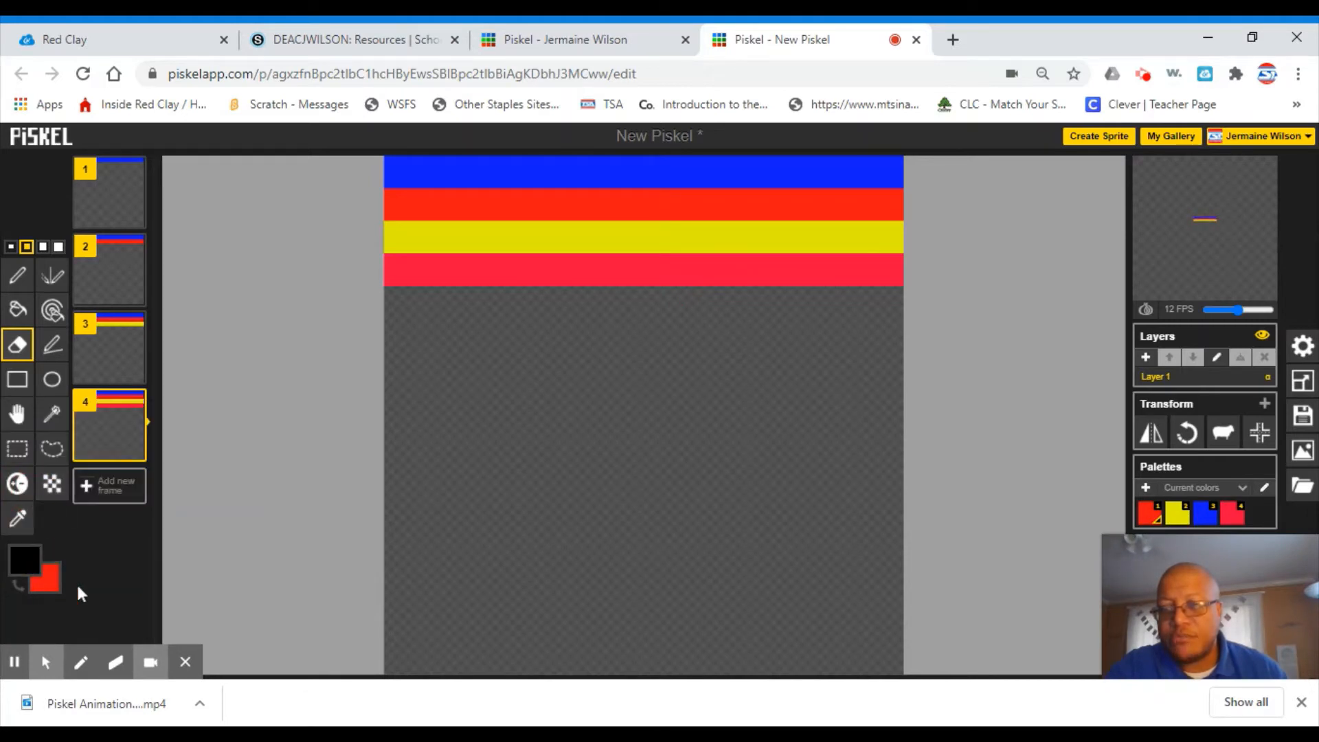
click(51, 586)
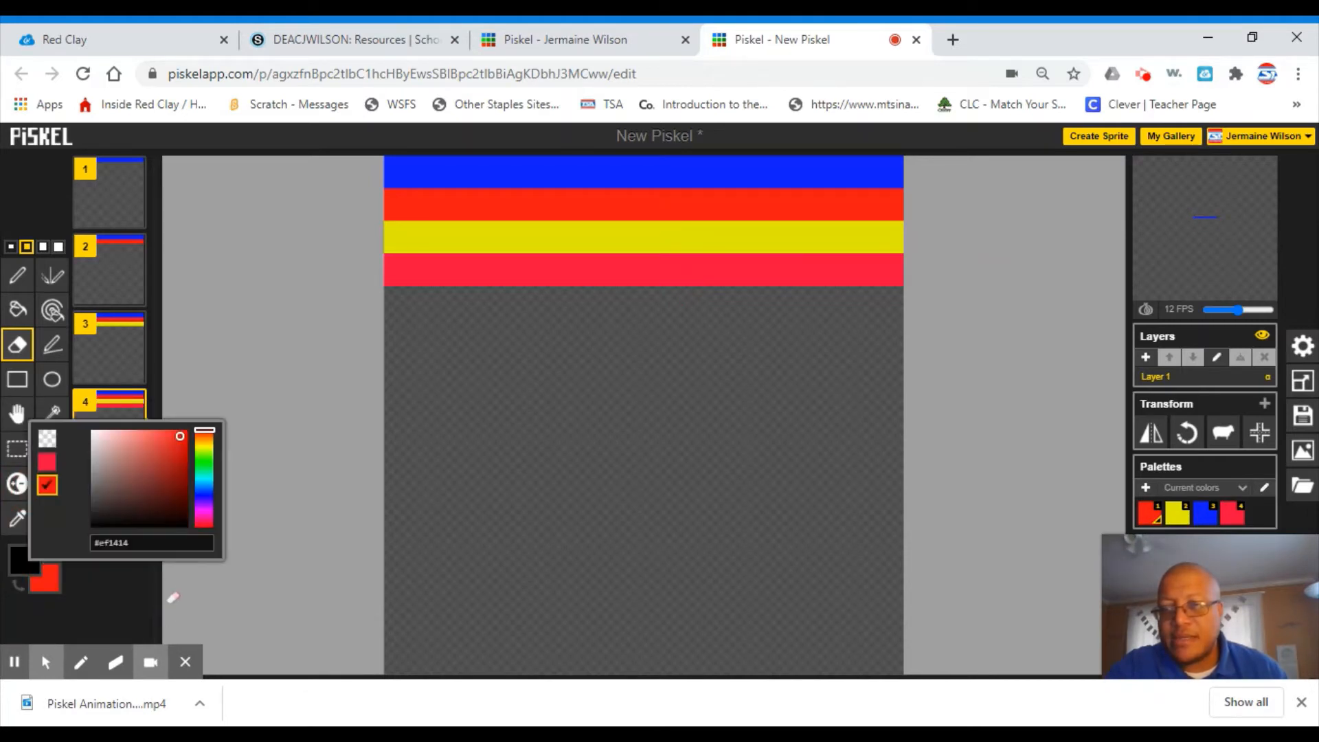
click(205, 462)
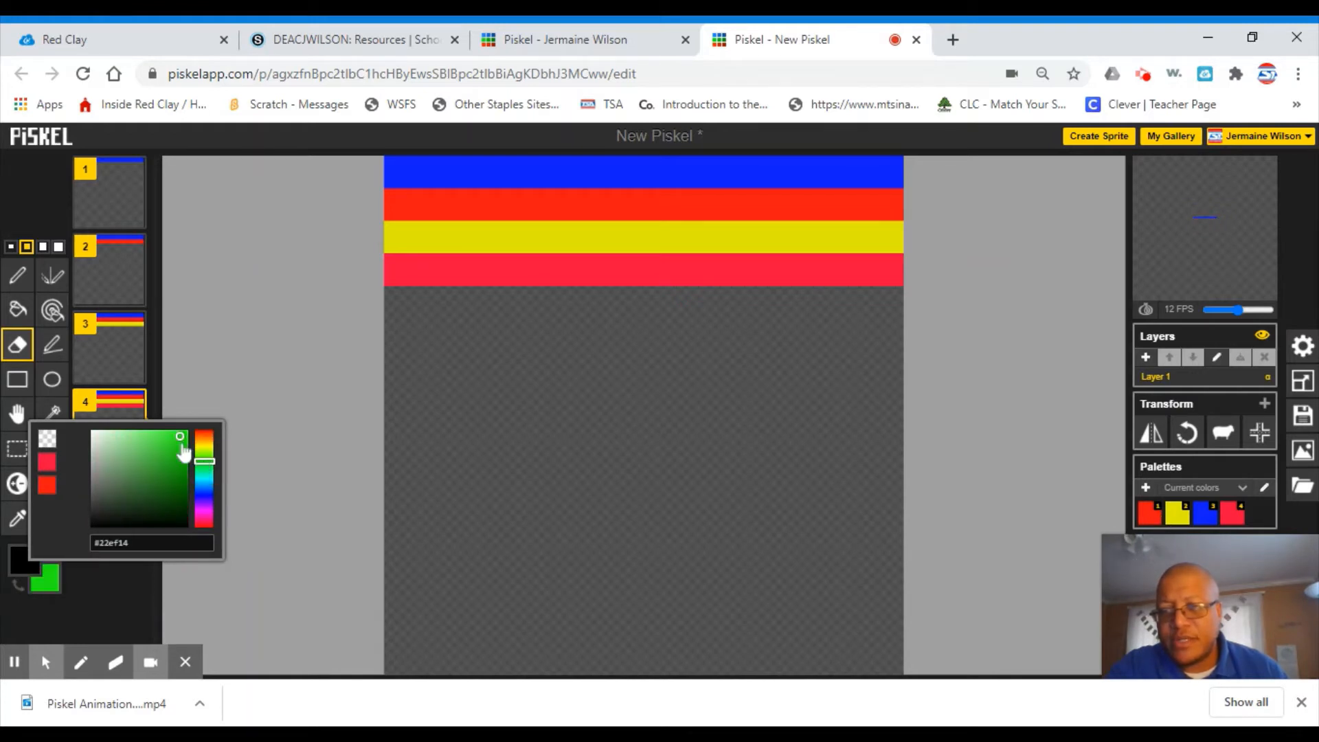
click(181, 442)
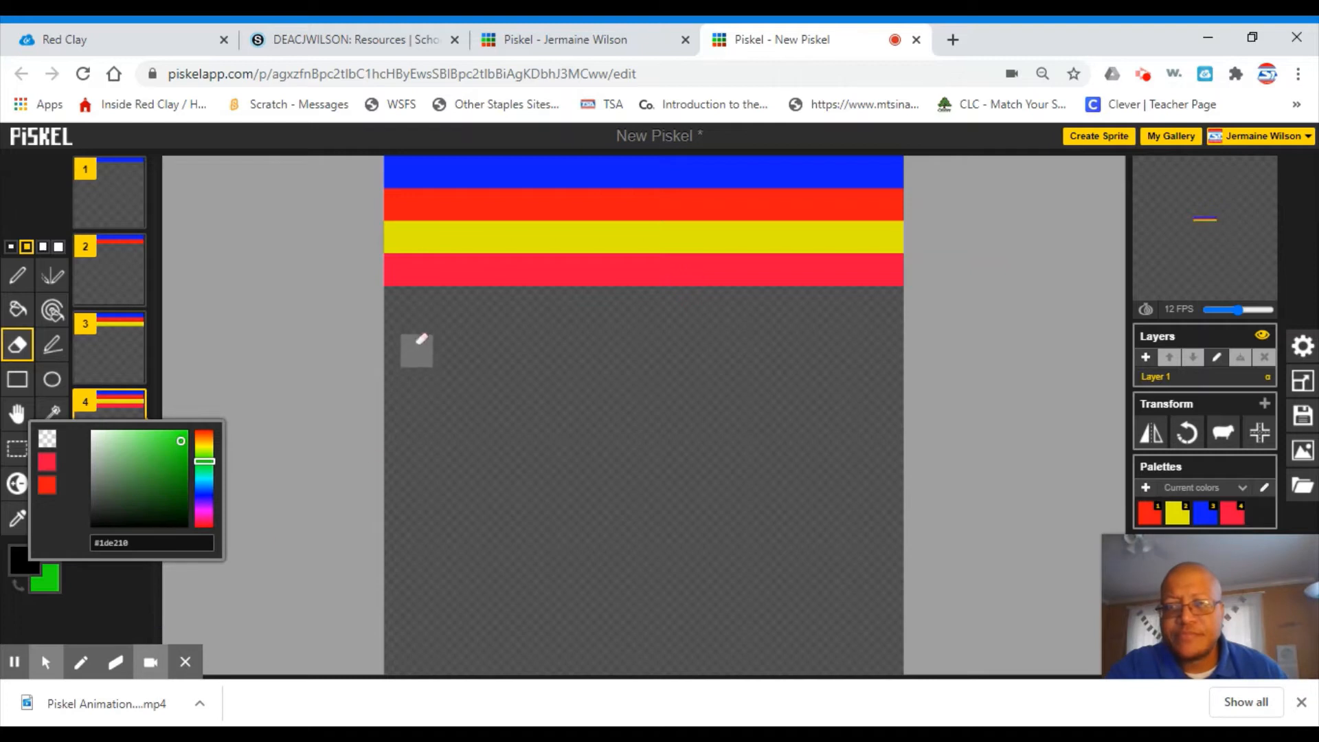
Close the colour picker and switch back to the Pen tool.
click(413, 311)
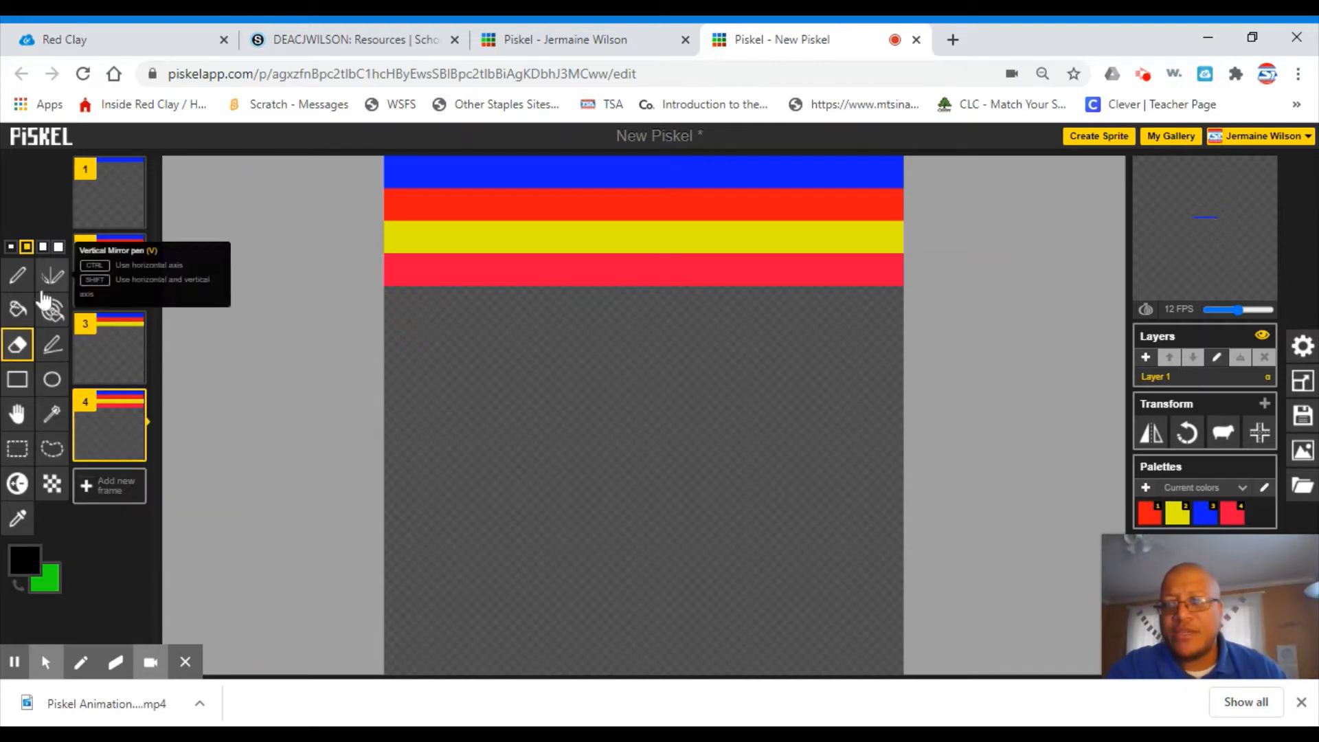
click(17, 275)
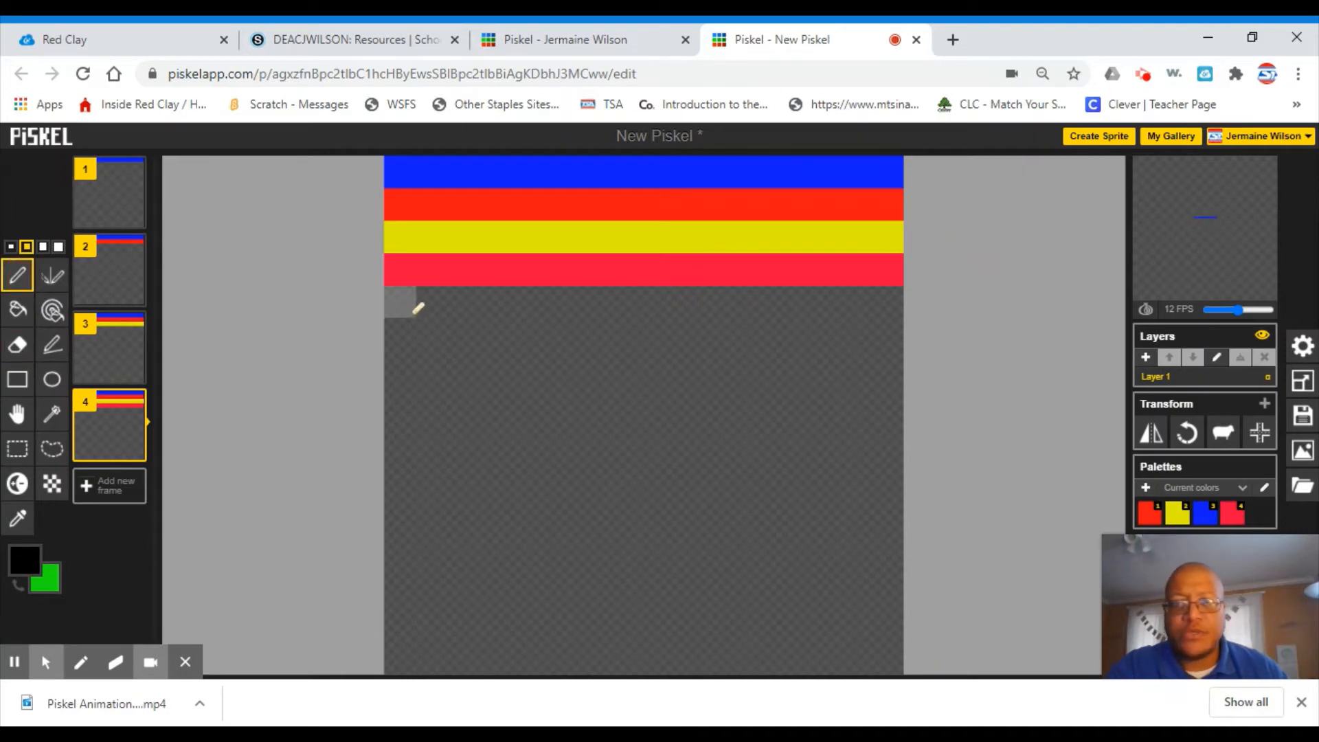
click(406, 310)
drag(405, 313, 895, 307)
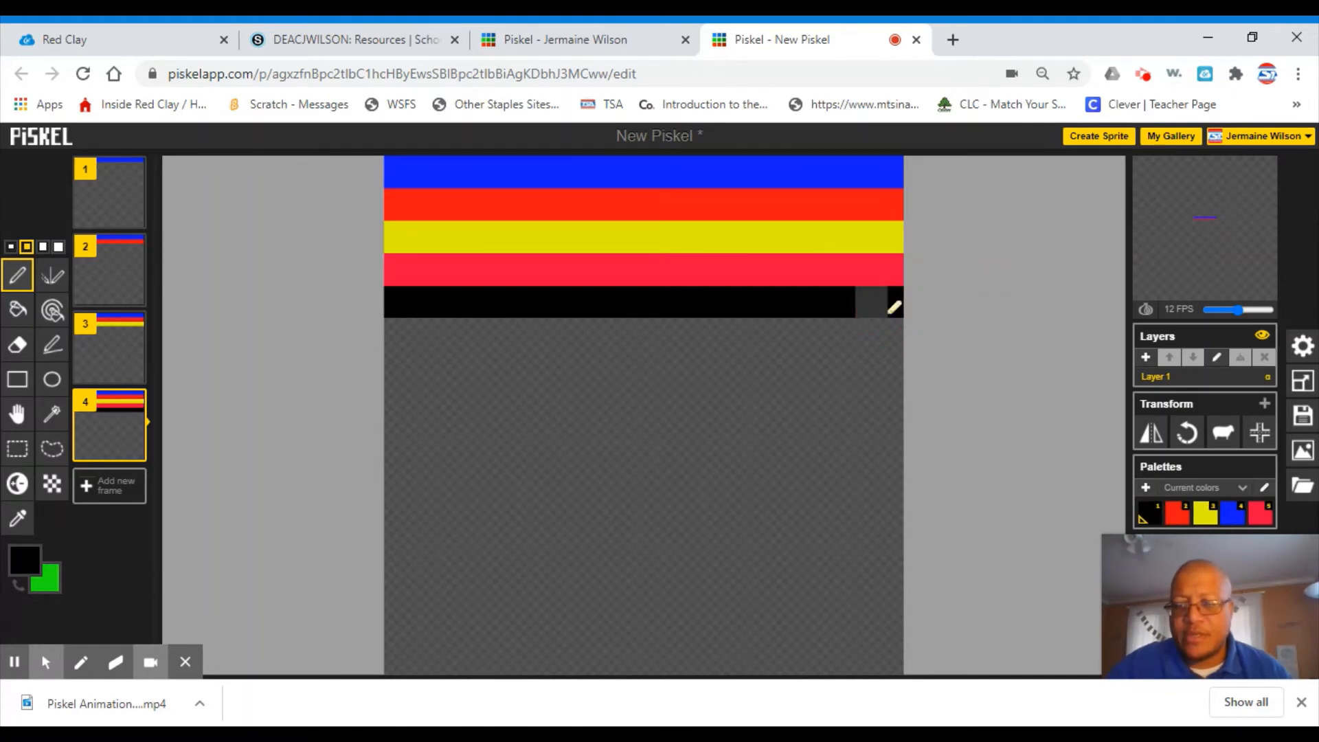
key(ctrl+z)
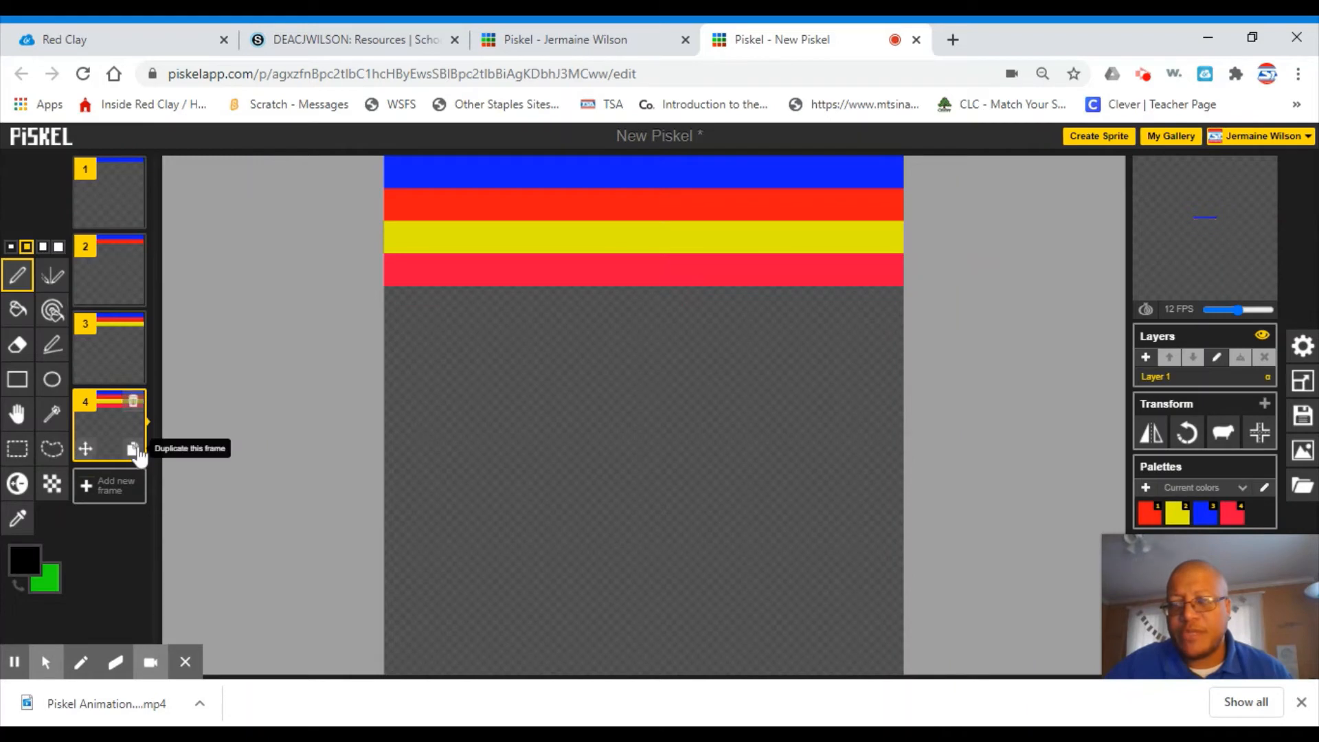
Duplicate frame 4 and paint a full-width black stripe beneath the pinkish-red one in frame 5.
click(134, 448)
drag(405, 300, 900, 304)
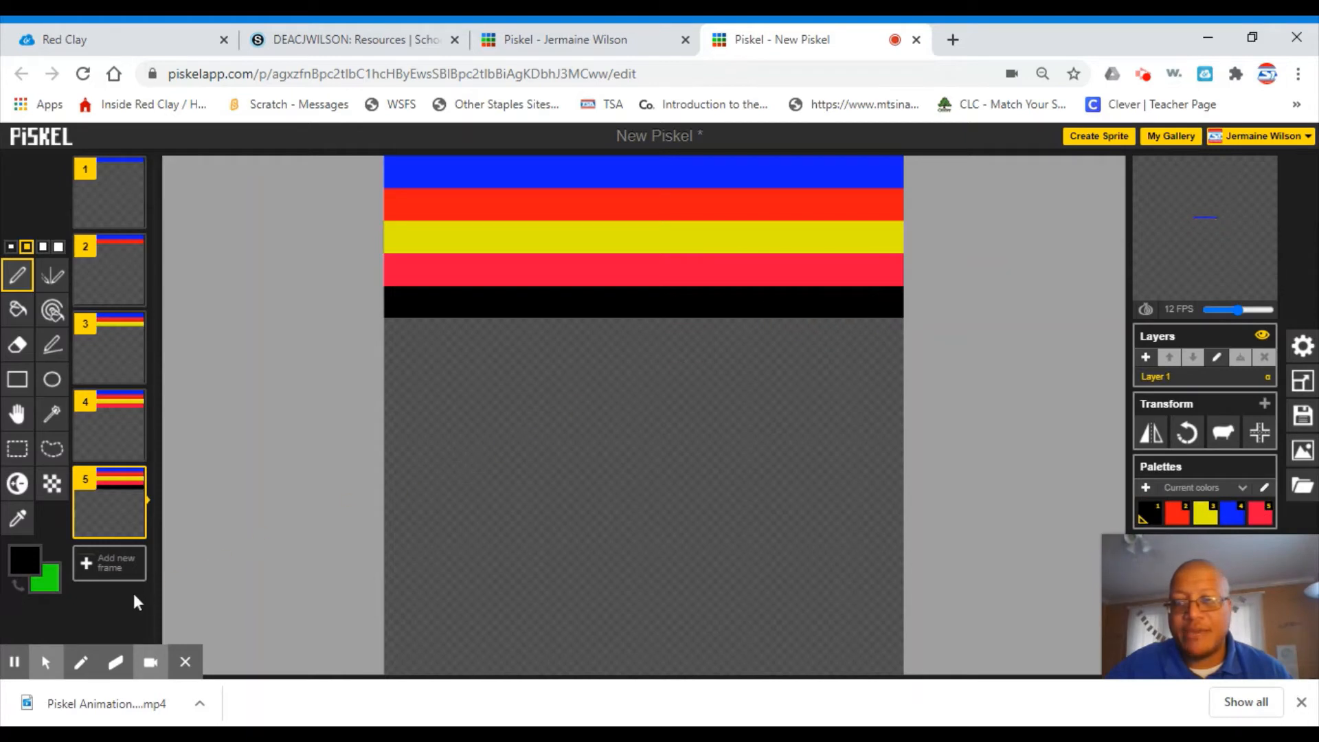
In a duplicate of frame 5, paint a full-width green stripe beneath the black one and erase the stray pixels below it.
click(134, 528)
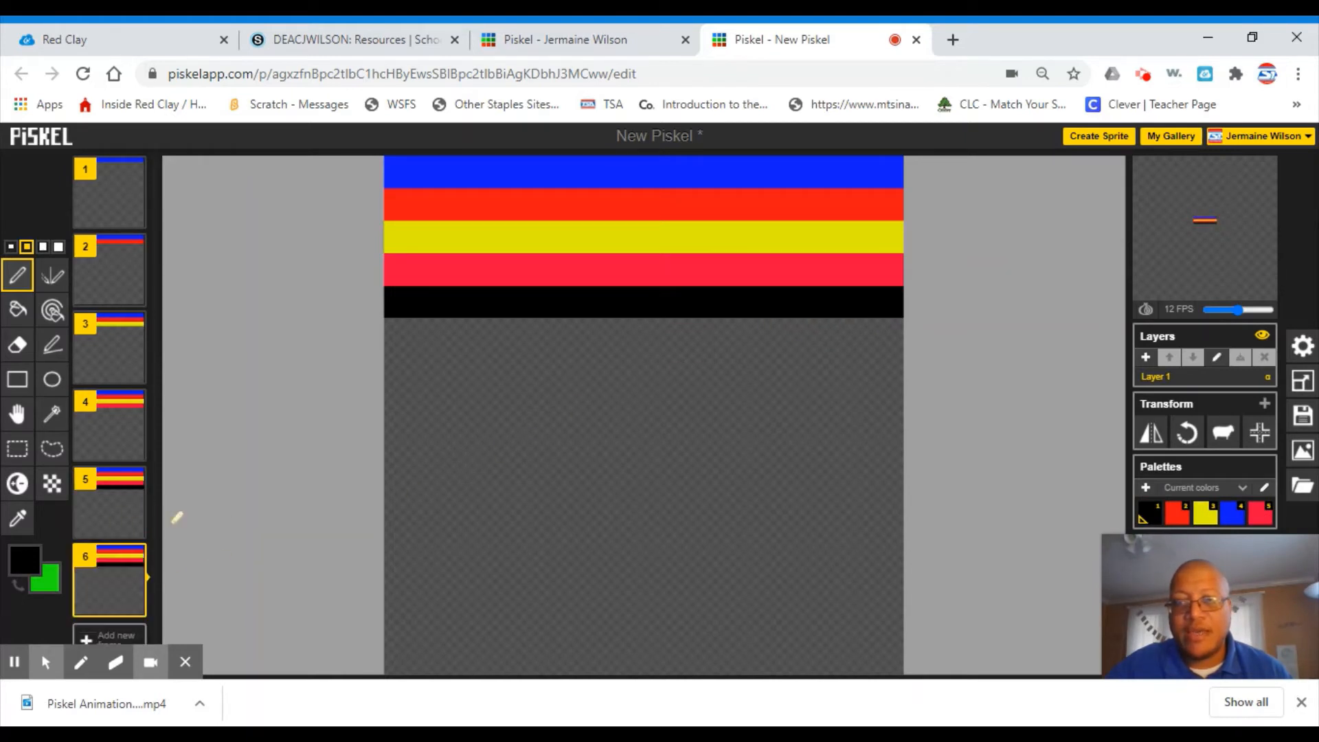
mouse_move(404, 339)
mouse_down()
mouse_move(898, 346)
mouse_move(694, 340)
mouse_up()
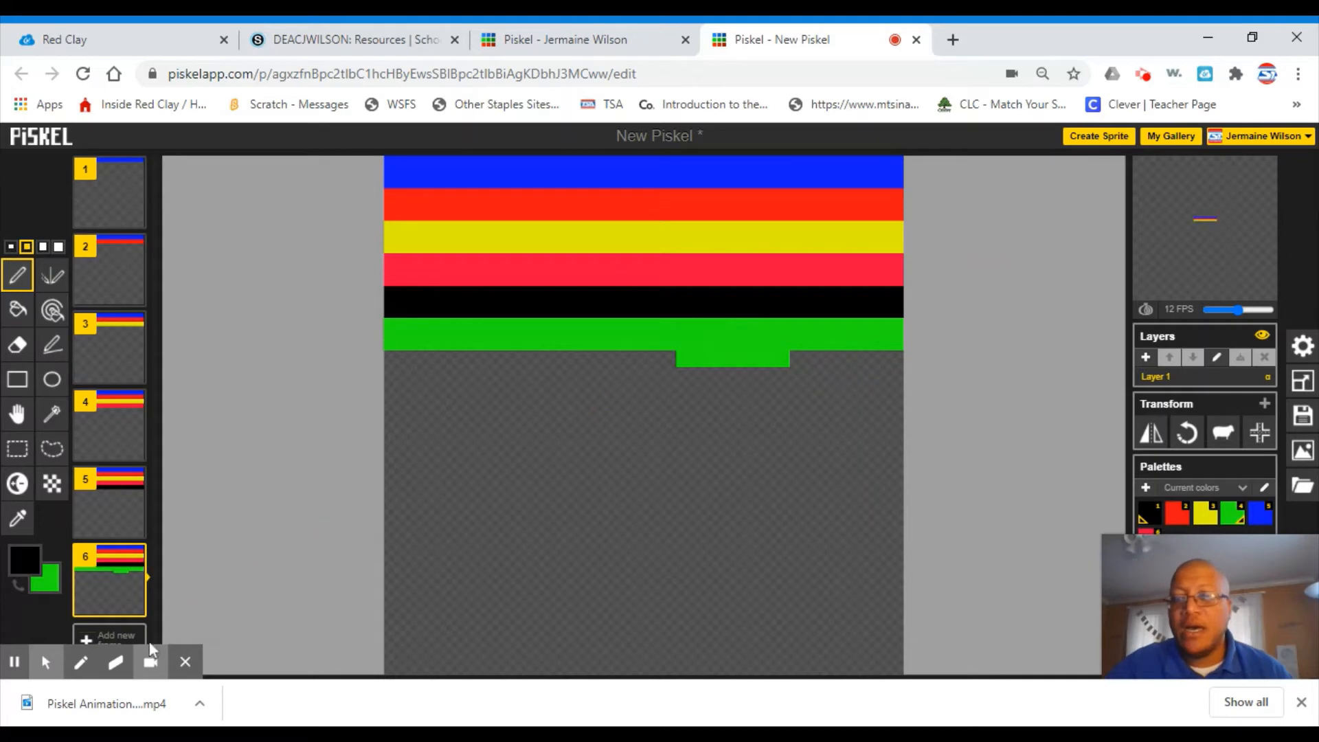
click(19, 344)
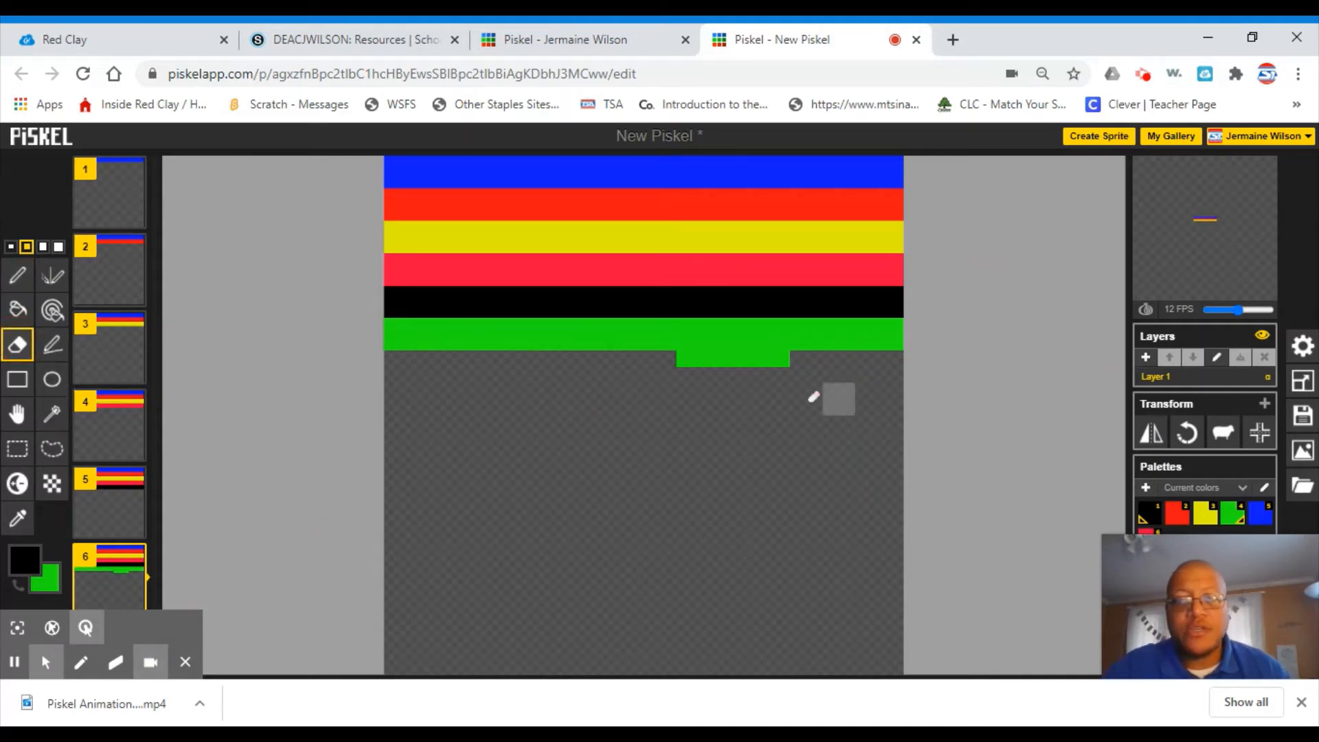
click(774, 366)
drag(765, 373, 695, 375)
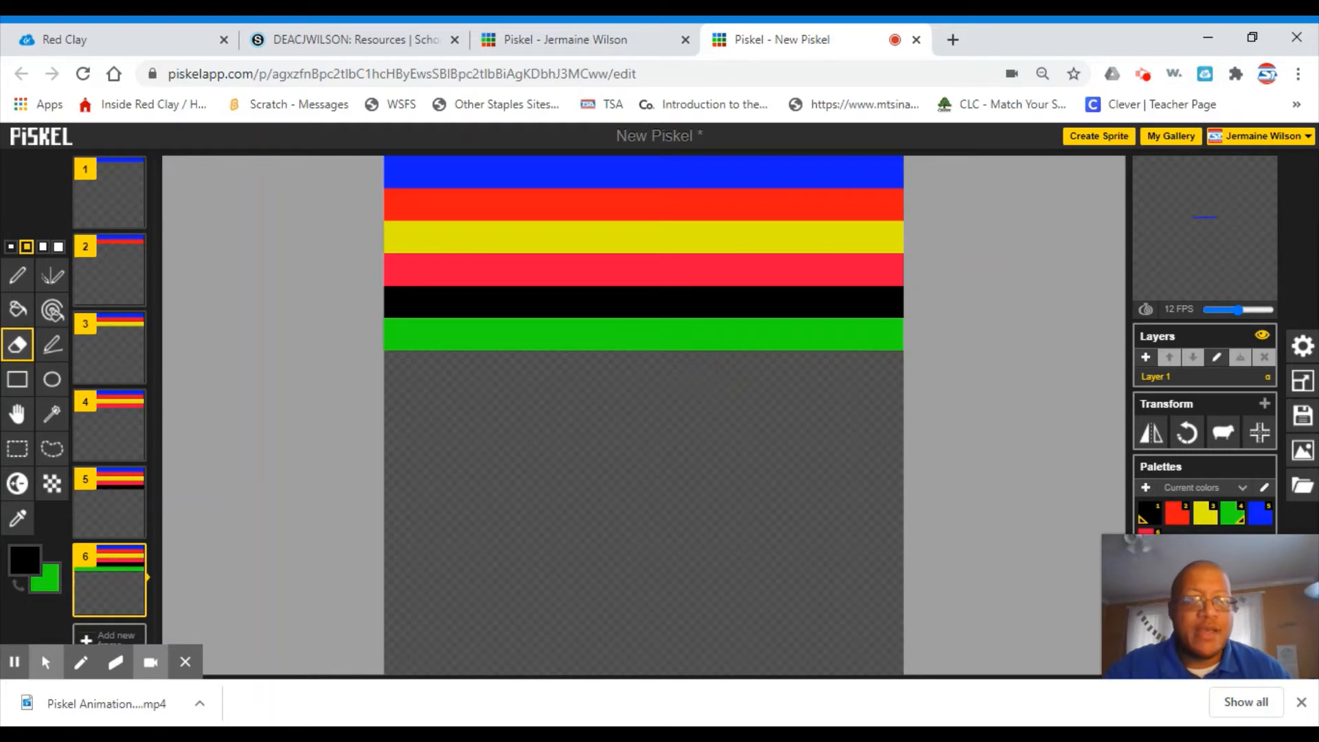
View the animation preview in a separate window and return to the editor.
mouse_move(1233, 241)
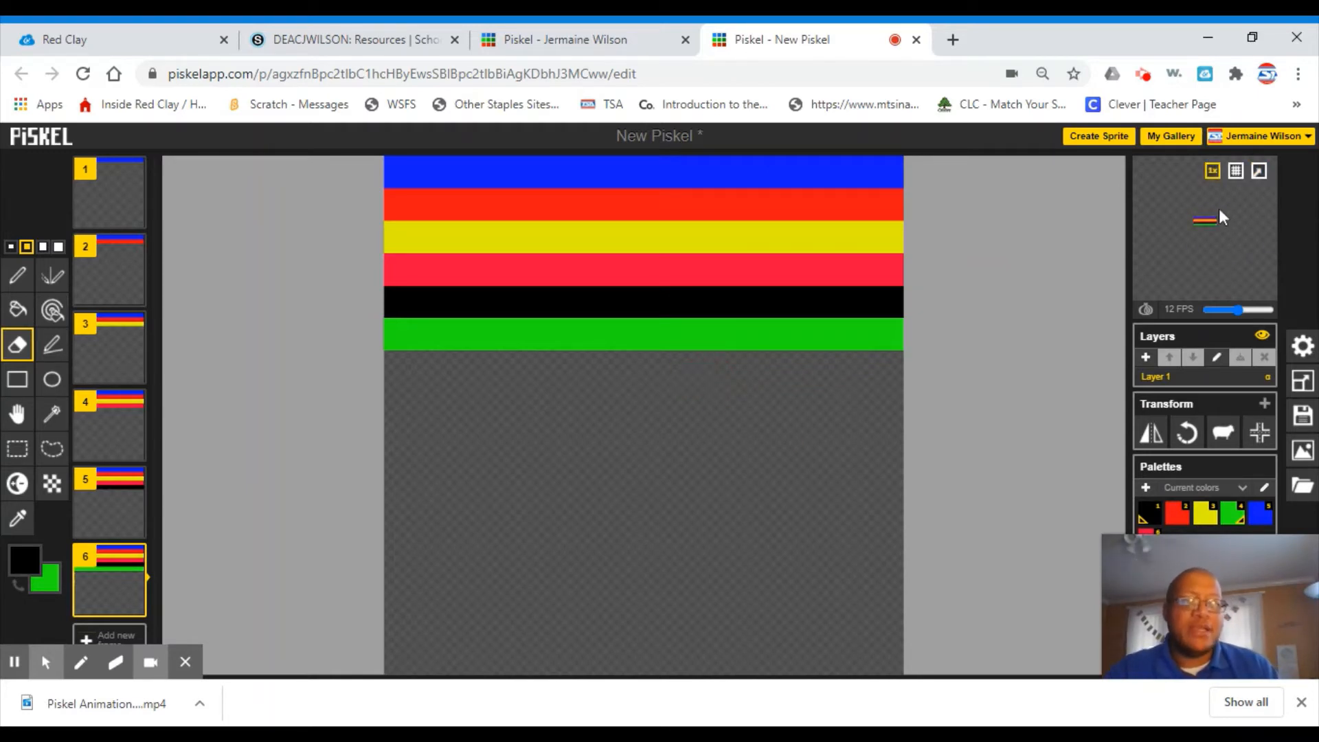
click(1259, 173)
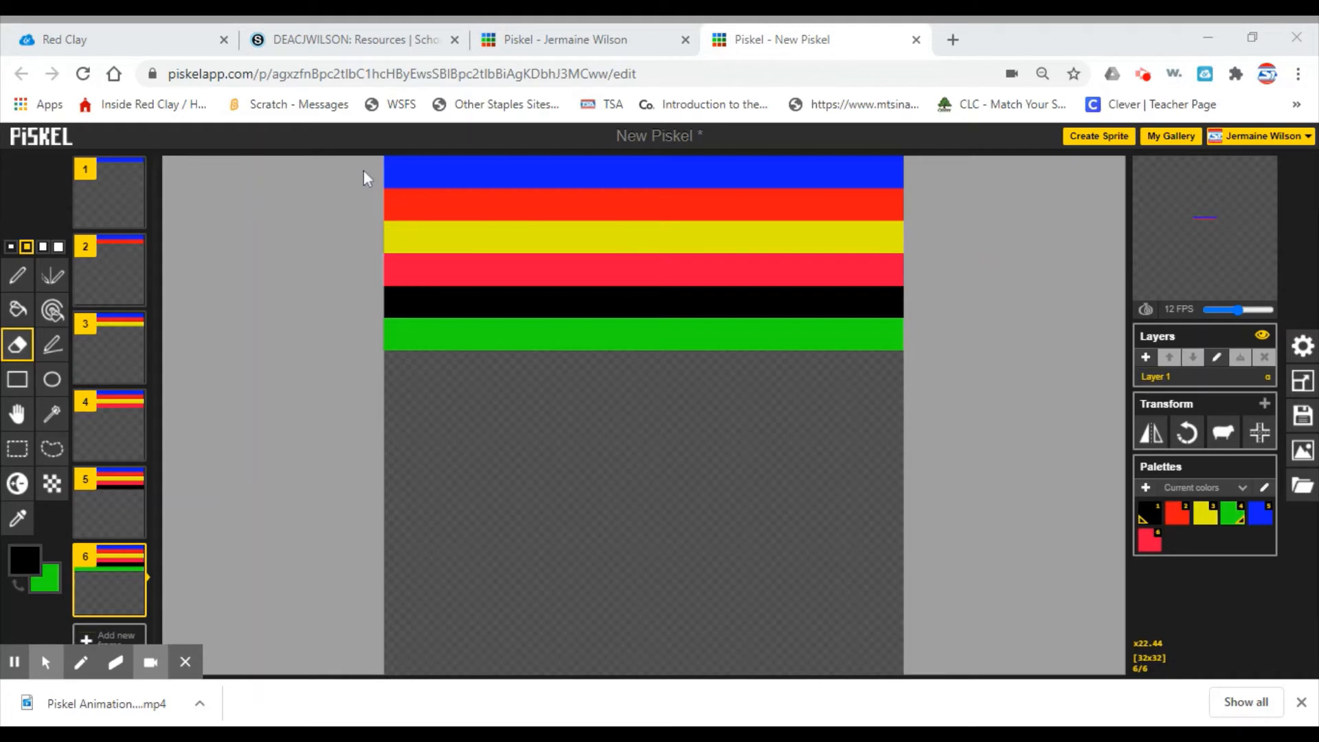
click(316, 145)
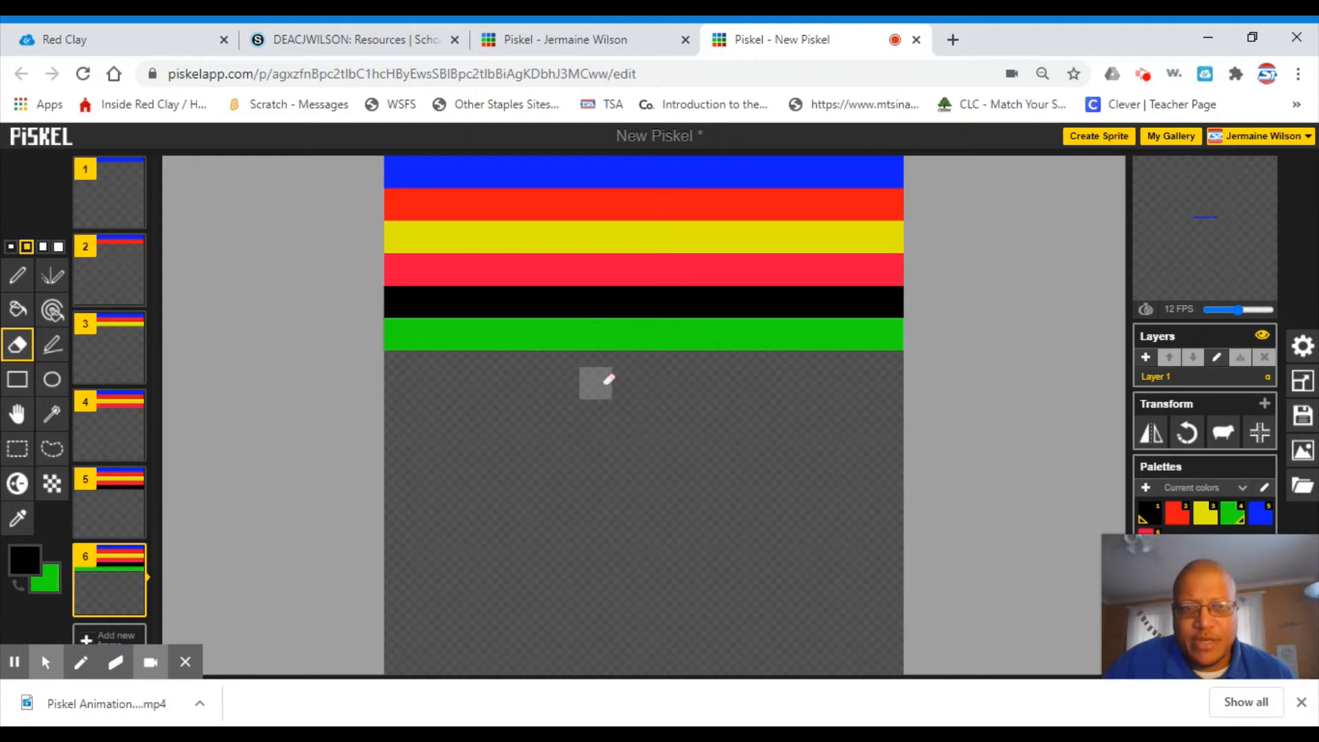
Duplicate frame 6 and rotate the copy 90 degrees counterclockwise so the stripes stand vertically along the canvas's left edge.
scroll(182, 523, down, 1)
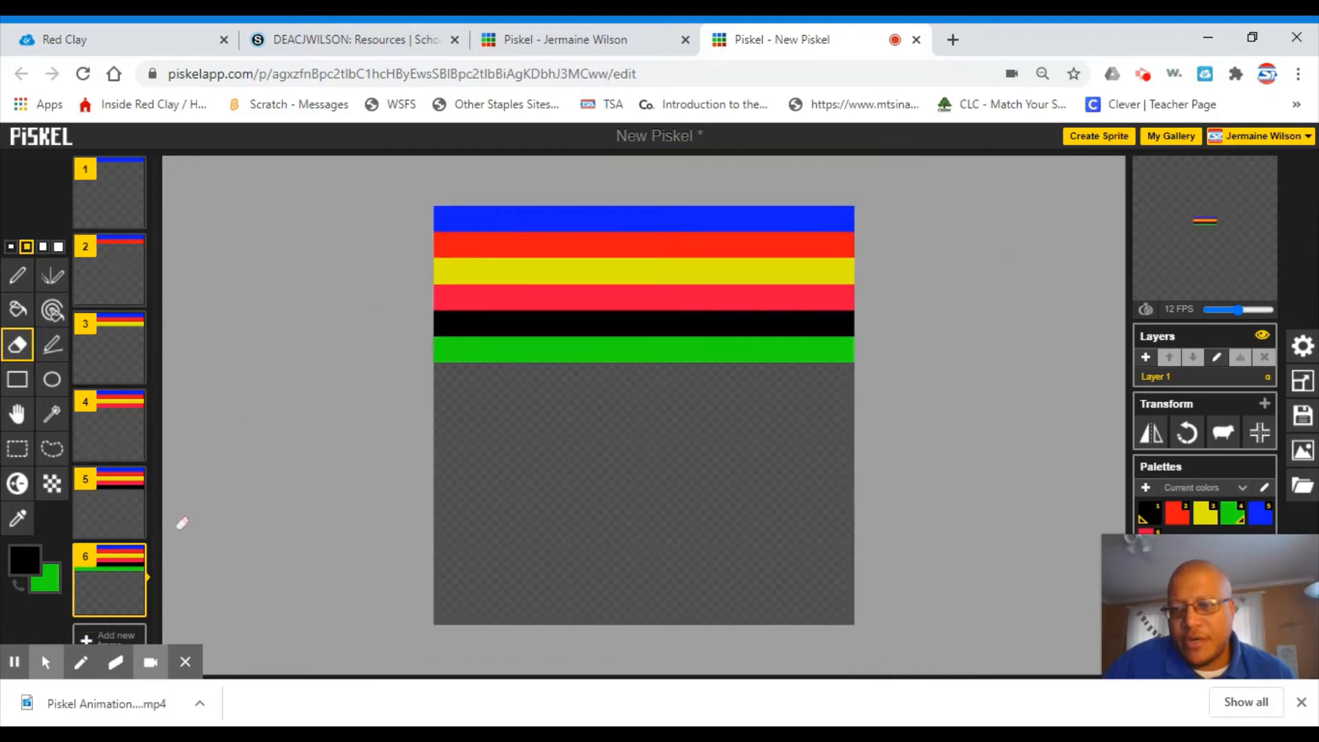
mouse_move(141, 618)
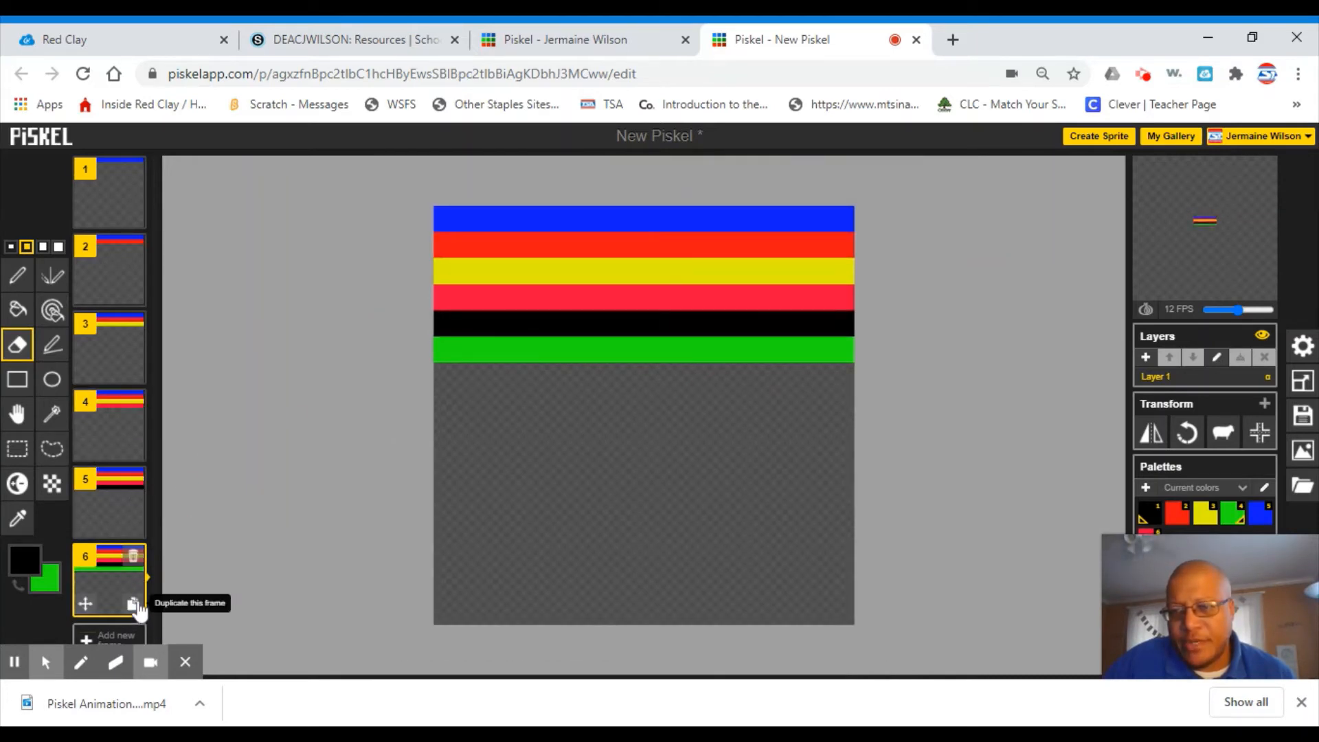
scroll(304, 489, up, 1)
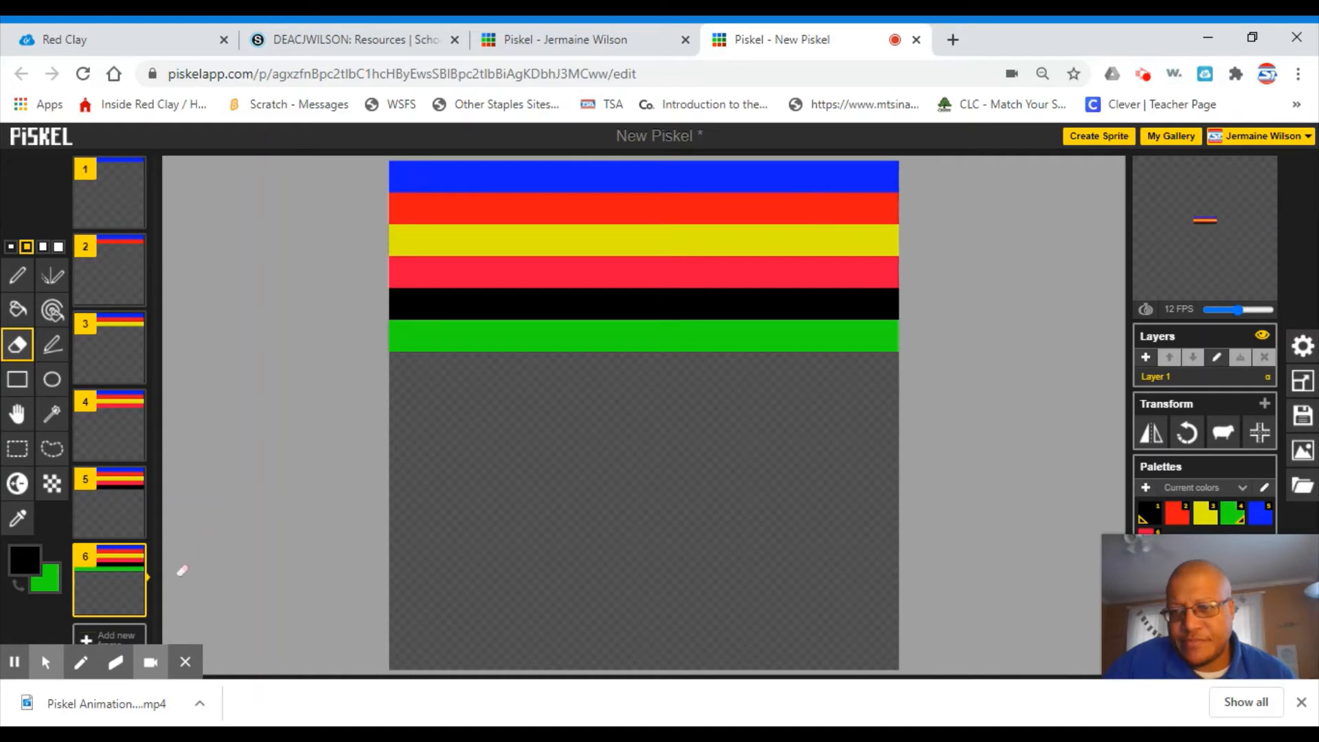
click(137, 604)
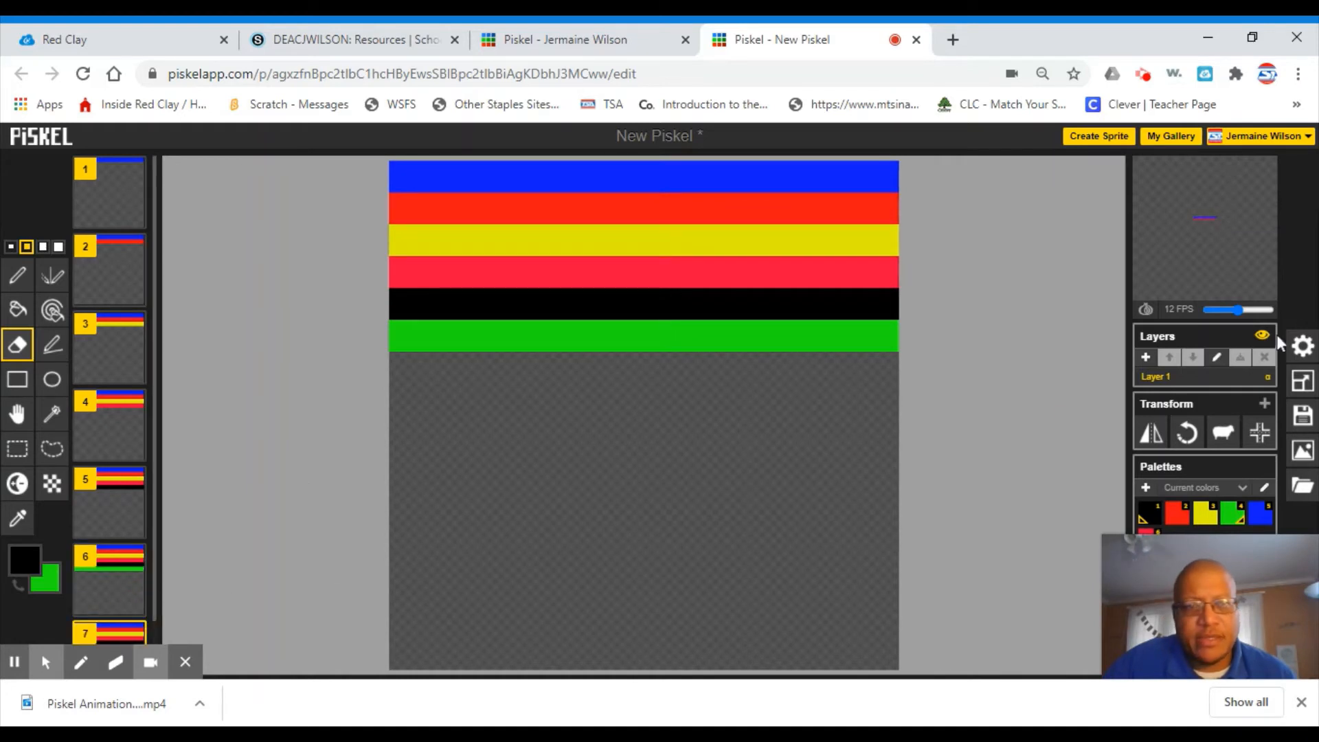
click(1188, 434)
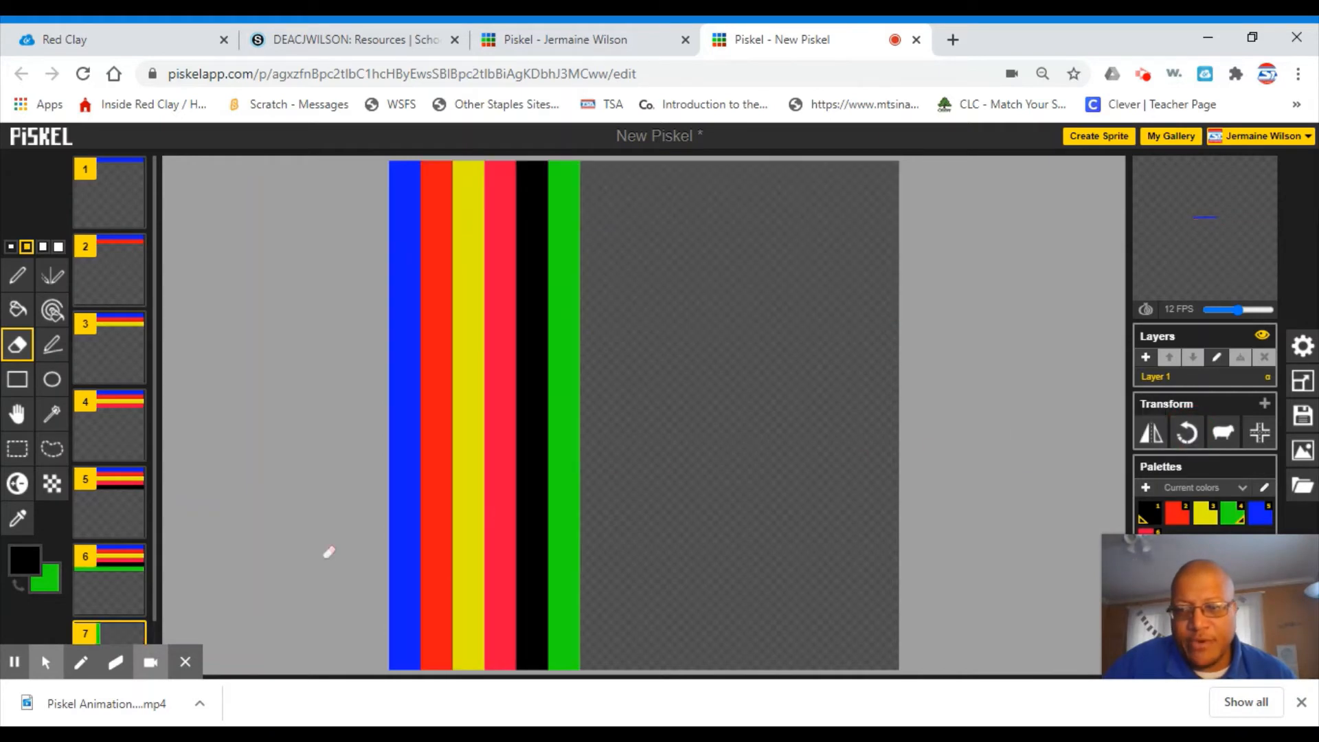
Duplicate frame 7 and rotate the copy counterclockwise so the stripes lie along the bottom edge of the canvas.
scroll(116, 561, down, 1)
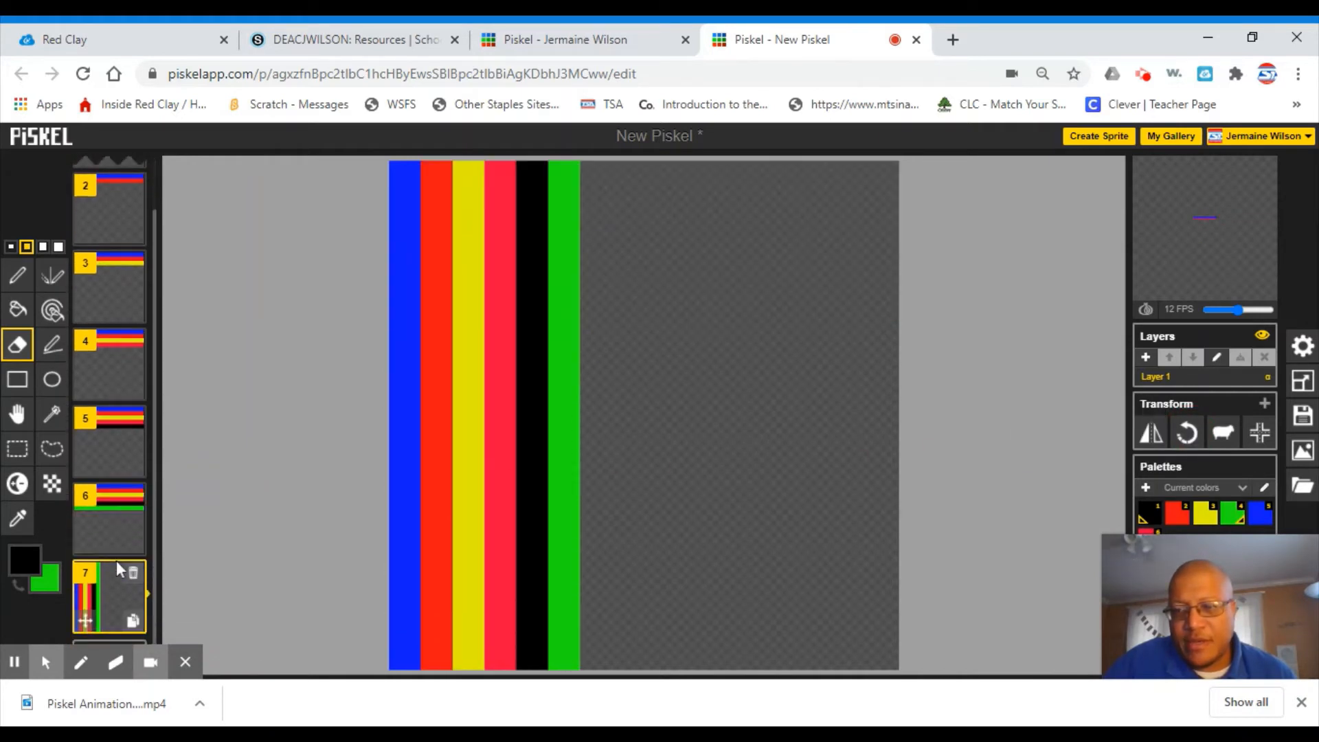
click(134, 623)
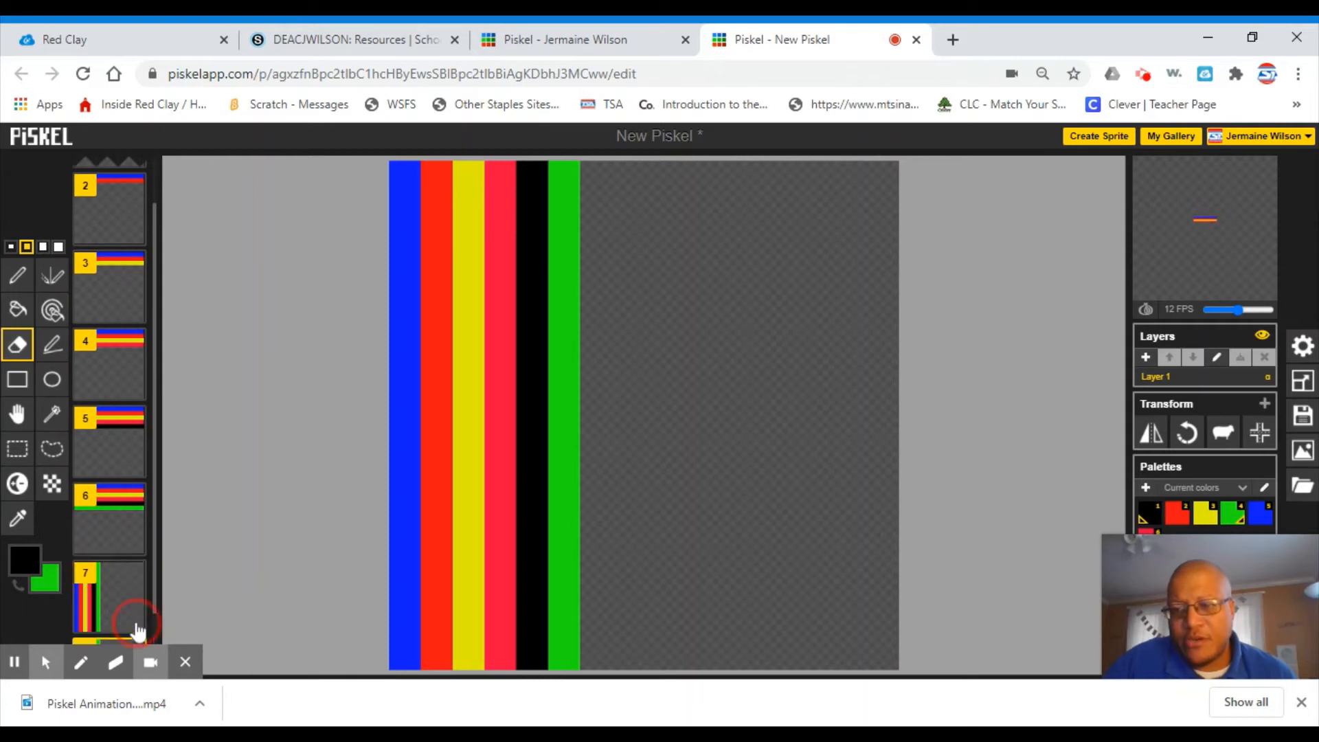
click(1192, 436)
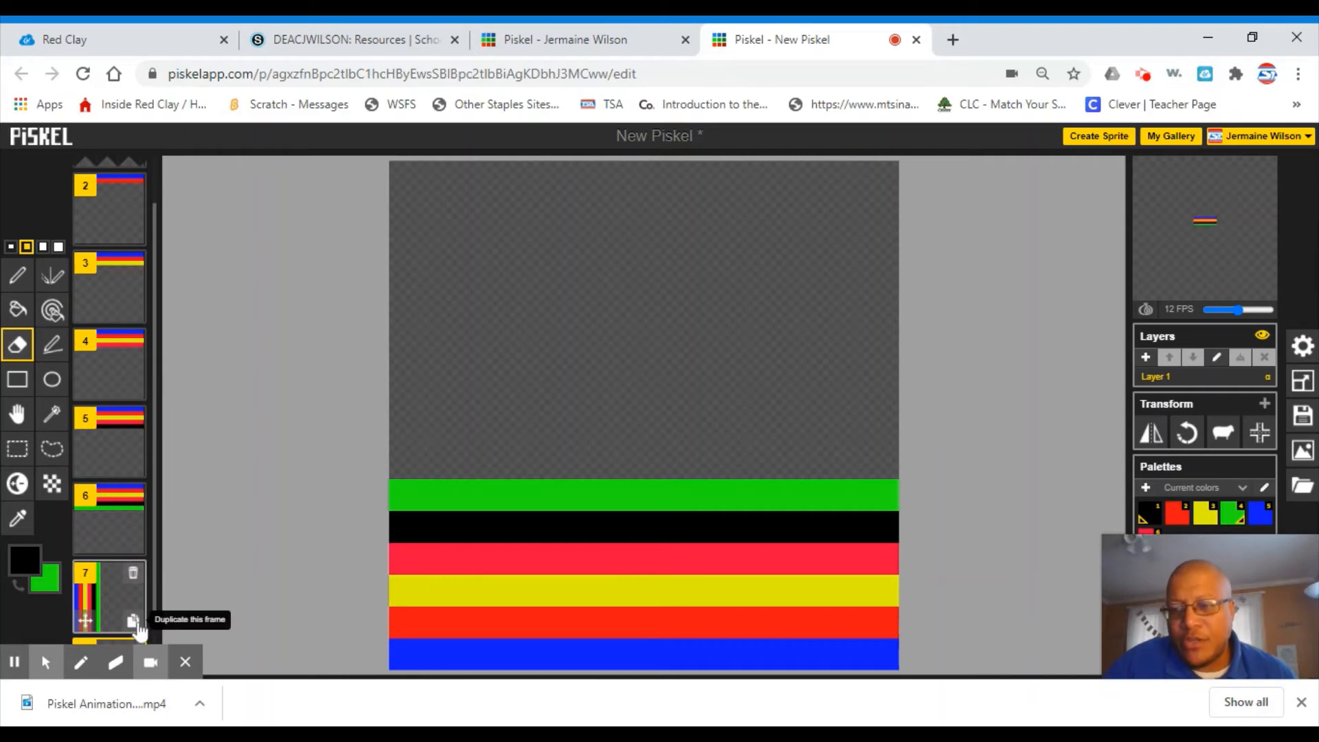
Duplicate frame 8 and rotate the copy counterclockwise so the stripes stand along the right edge of the canvas.
scroll(103, 540, down, 1)
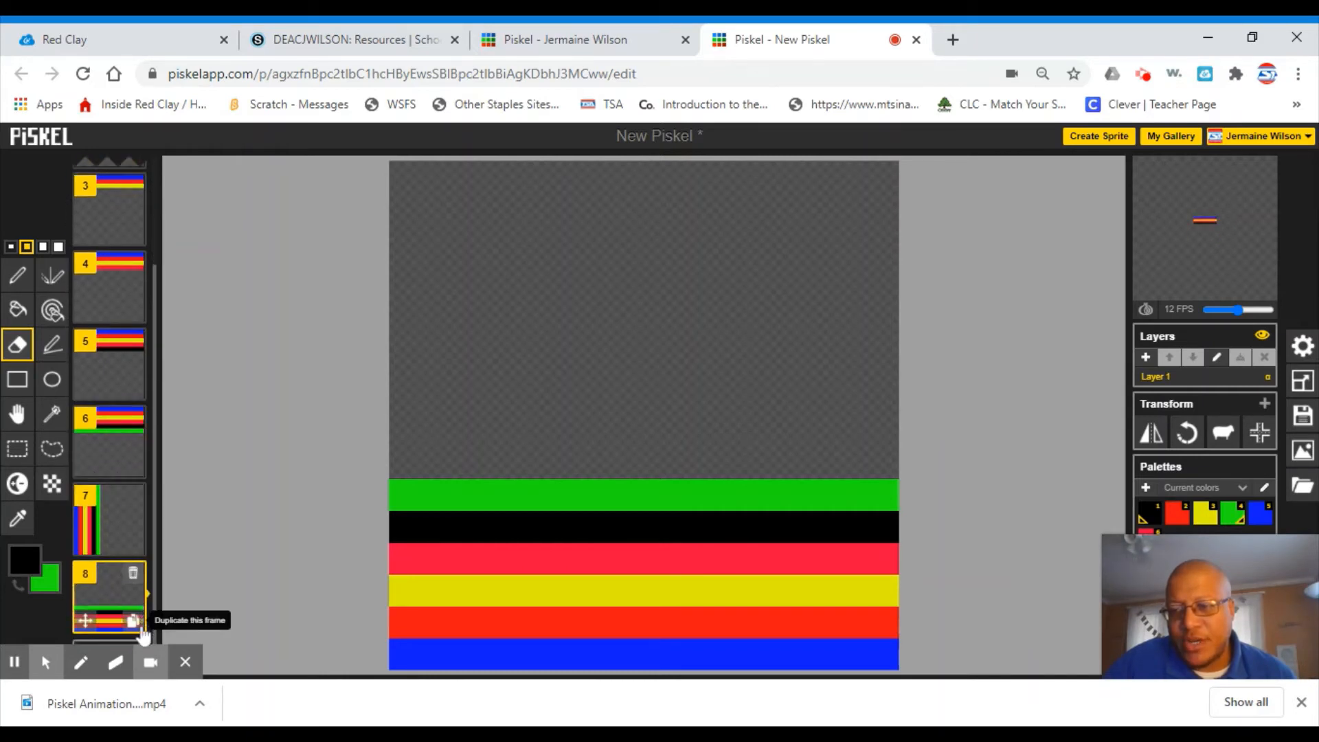
click(136, 624)
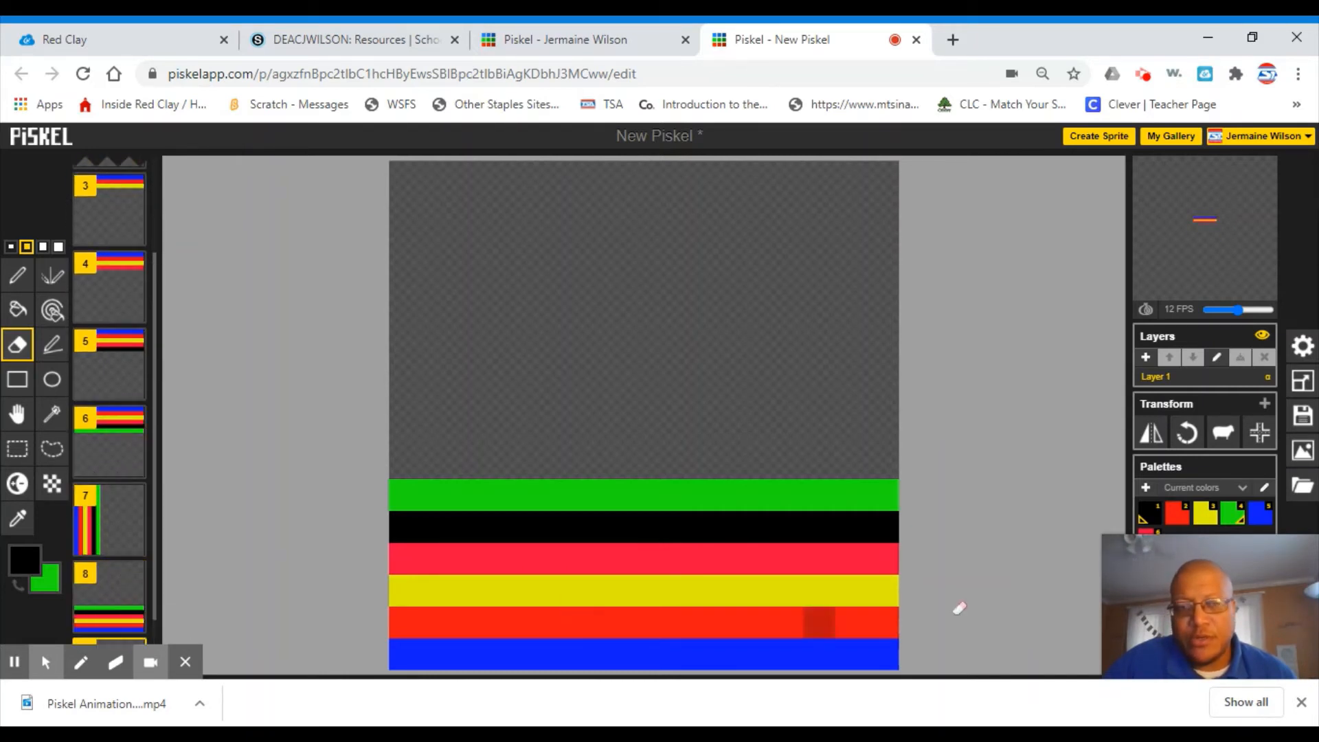
click(1187, 432)
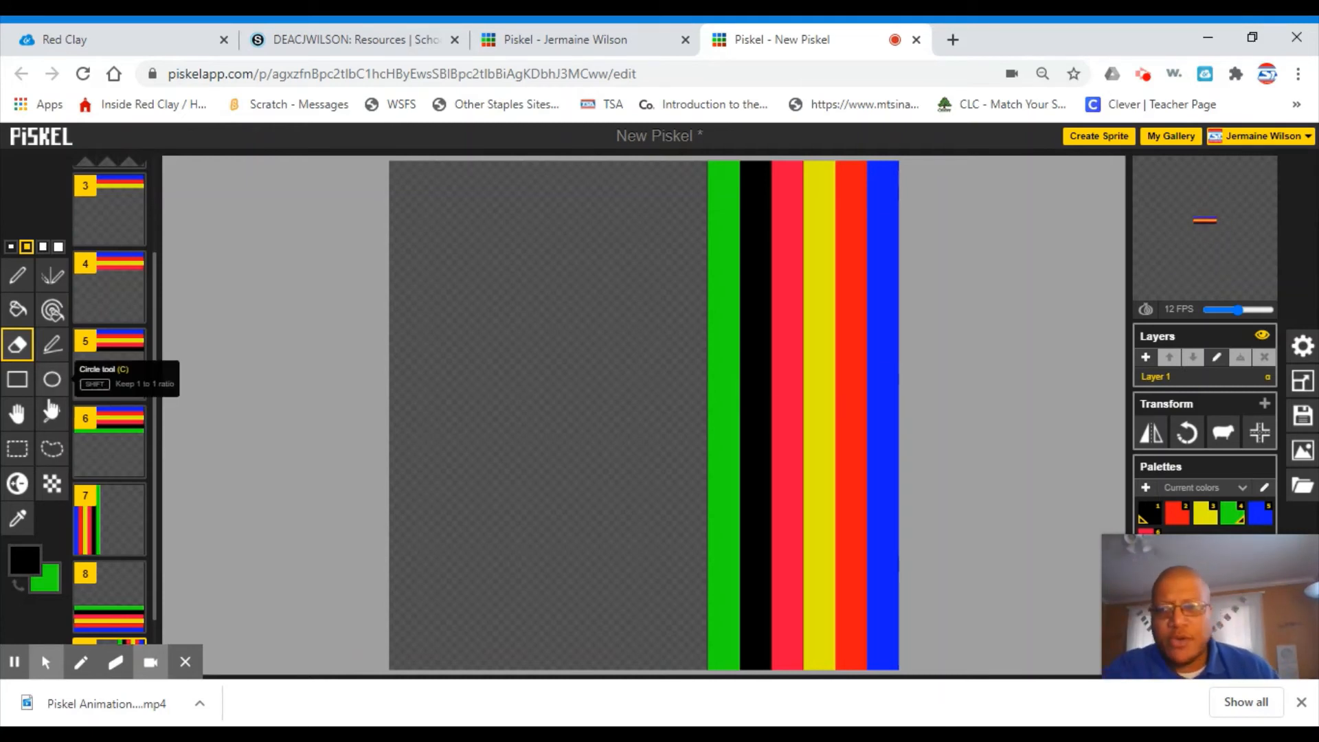
Select the Move tool, try shifting frame 9's stripes towards the canvas centre, and undo the shift.
click(19, 415)
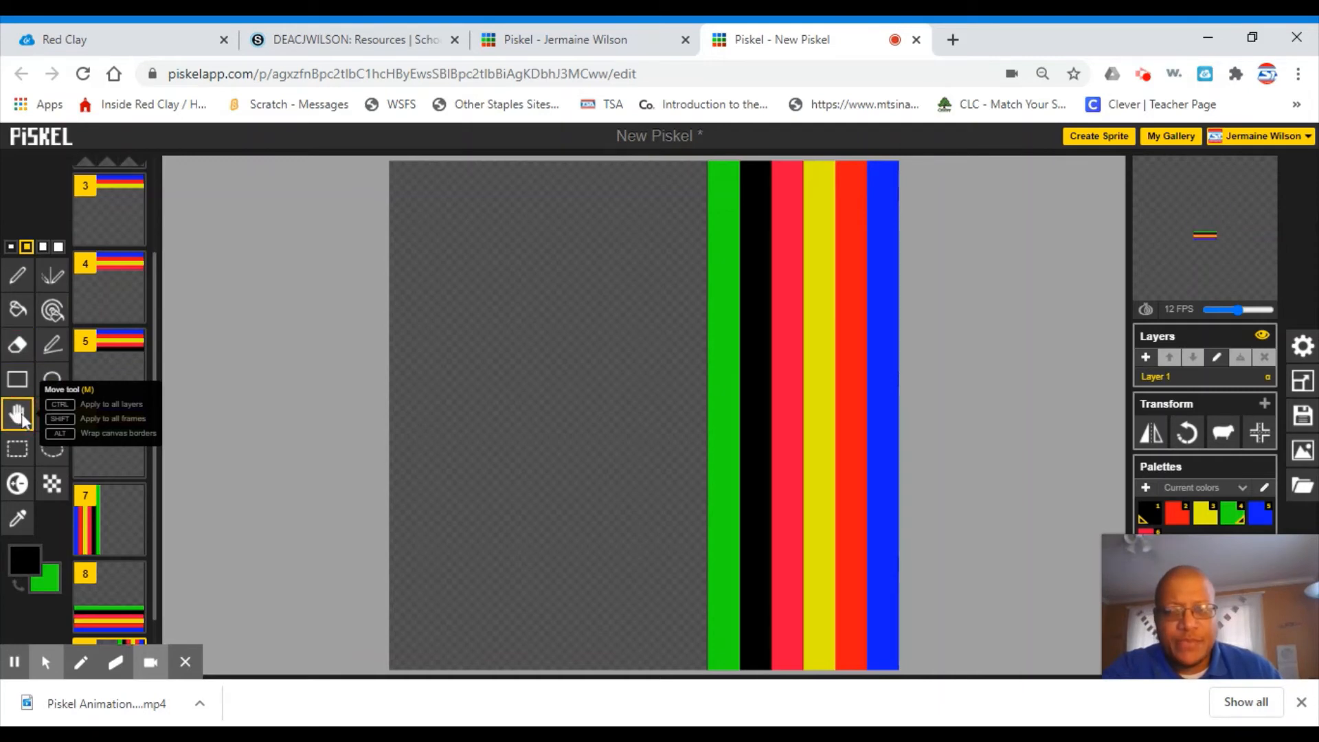
drag(813, 386, 670, 390)
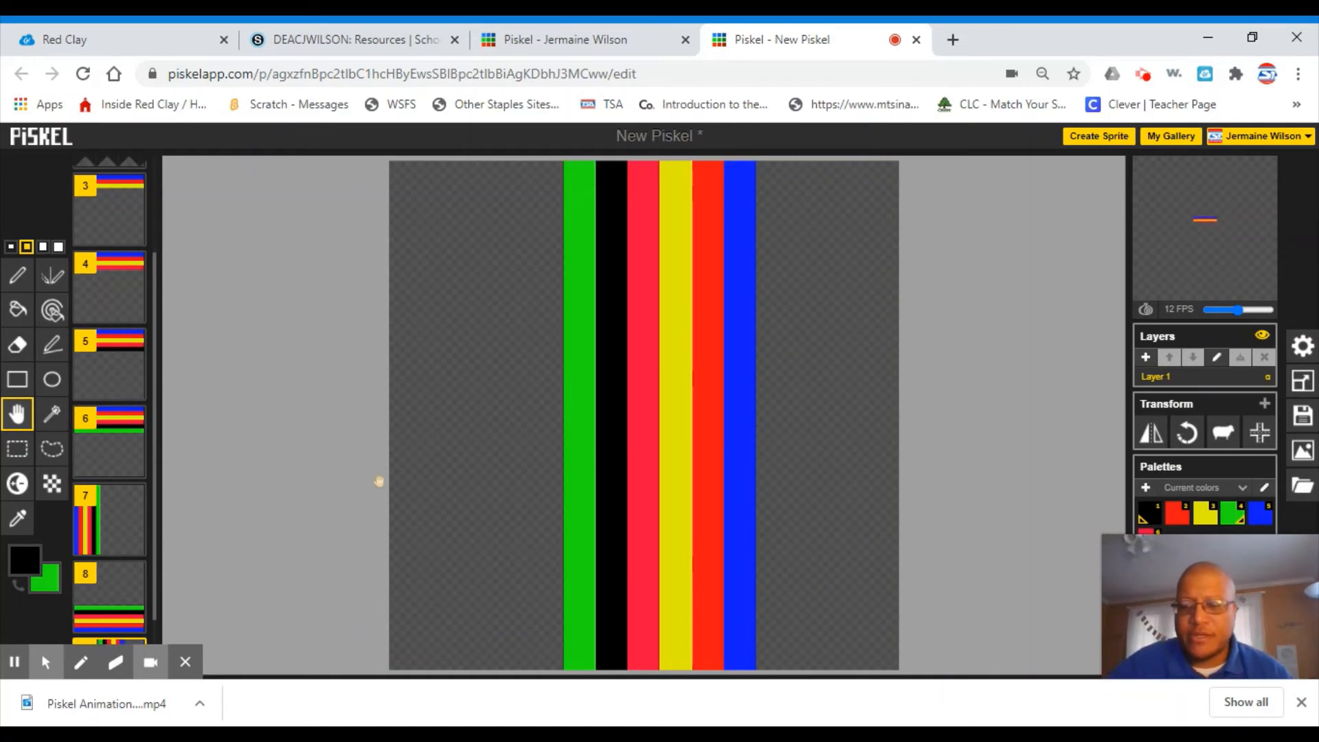
key(ctrl+z)
Duplicate frame 9 and move the vertical stripes in frame 10 one pixel left of the canvas's right edge.
scroll(116, 537, down, 2)
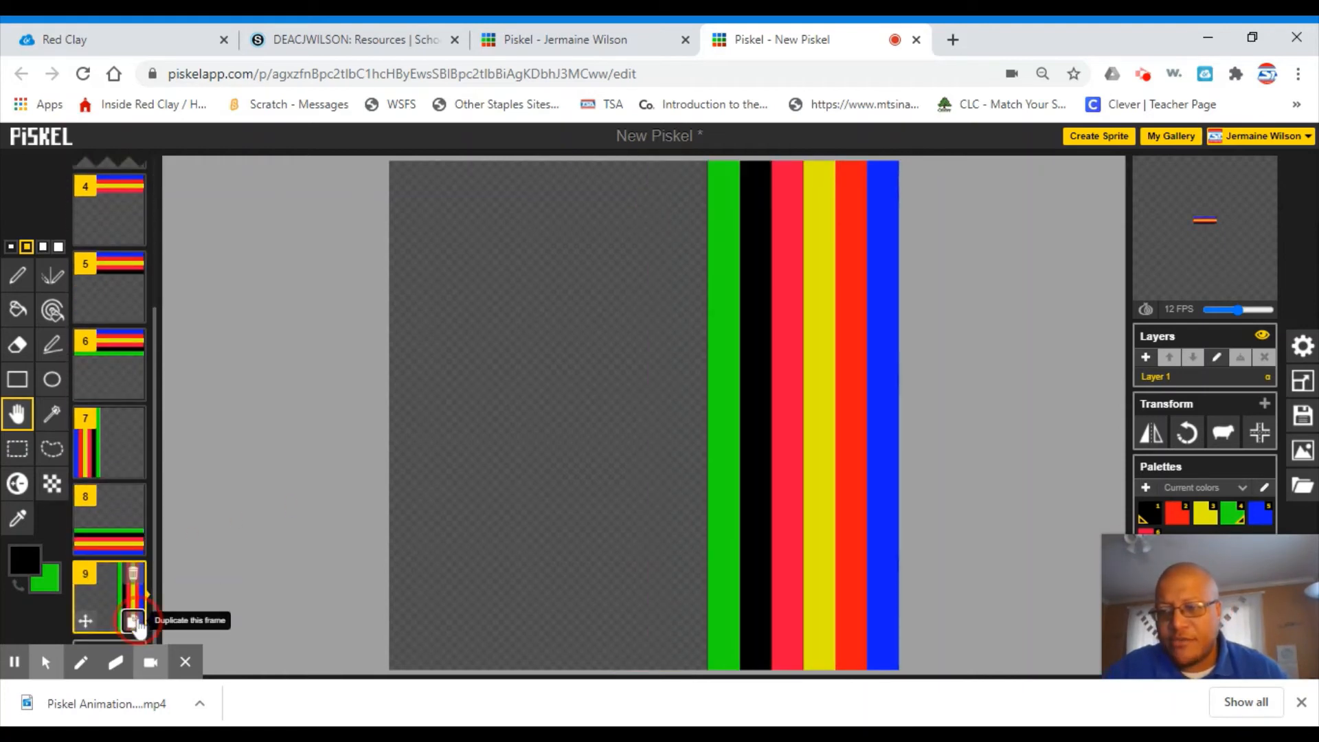
click(132, 621)
scroll(131, 607, down, 1)
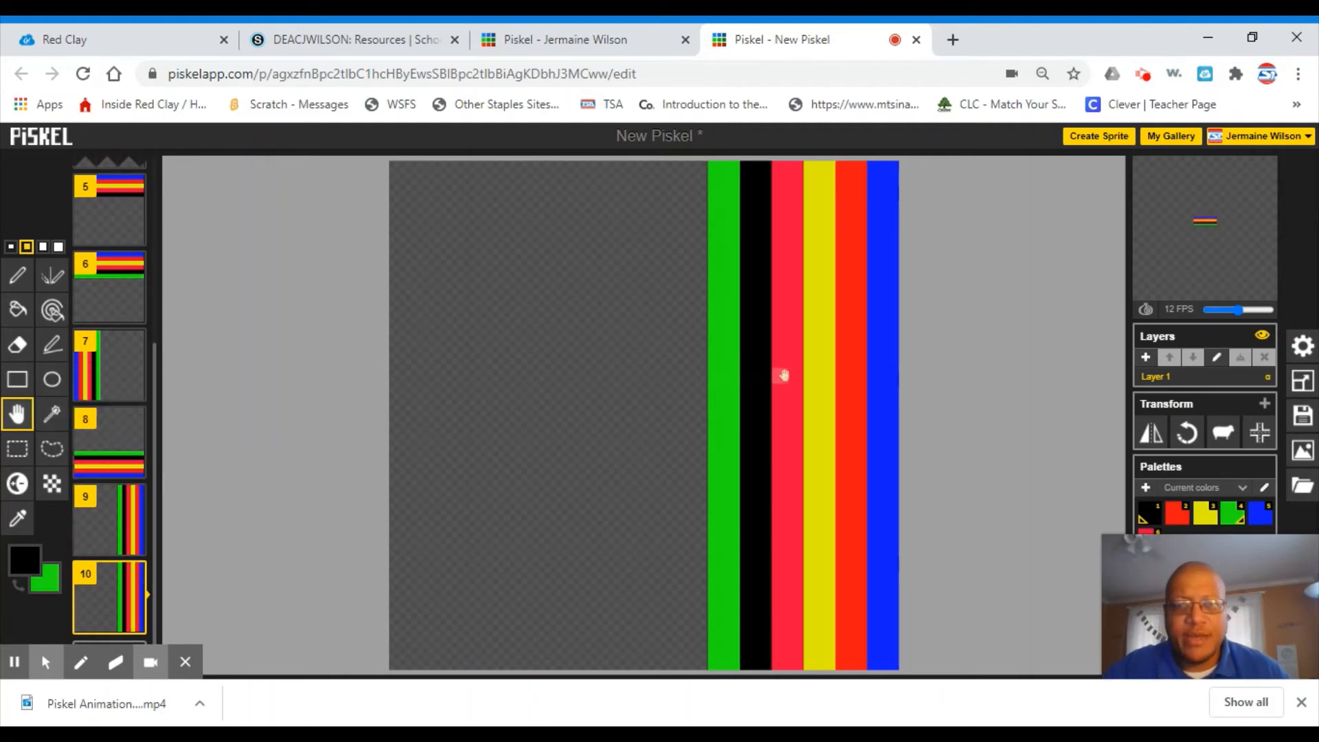
drag(799, 377, 641, 379)
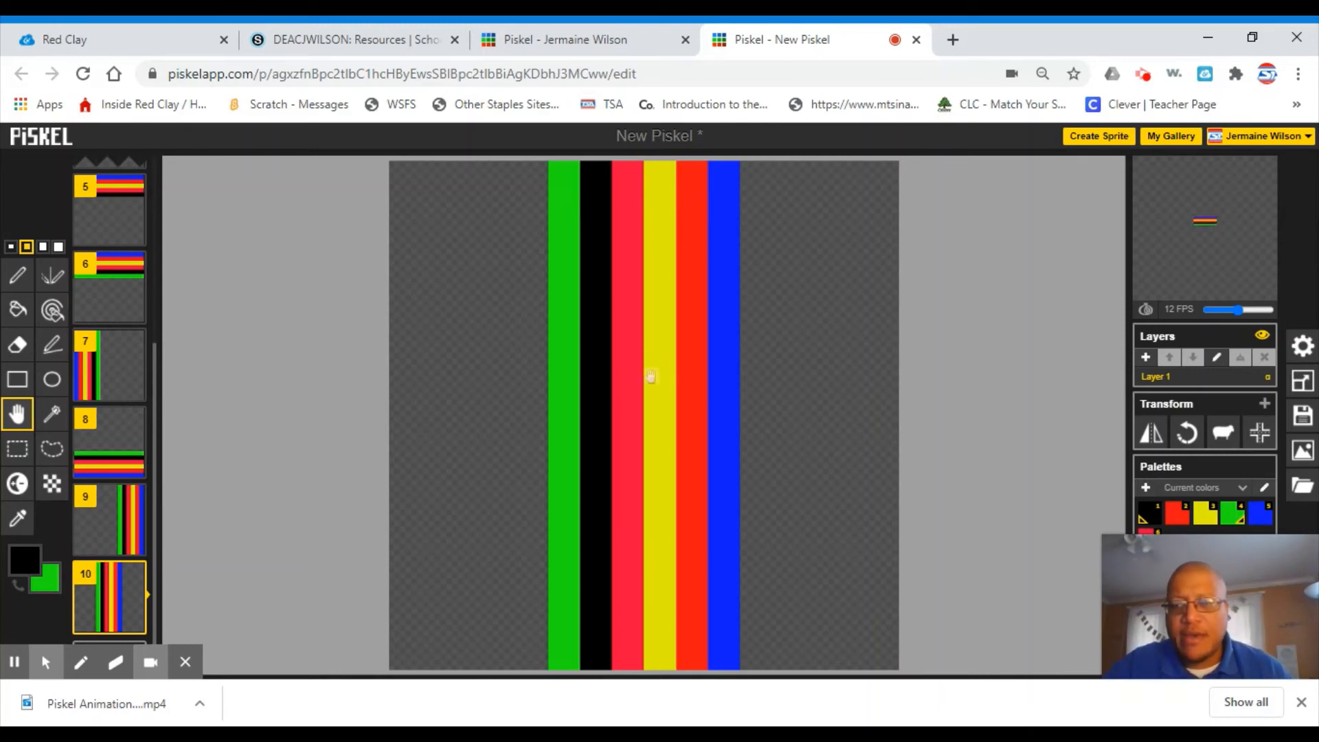
drag(650, 375, 805, 375)
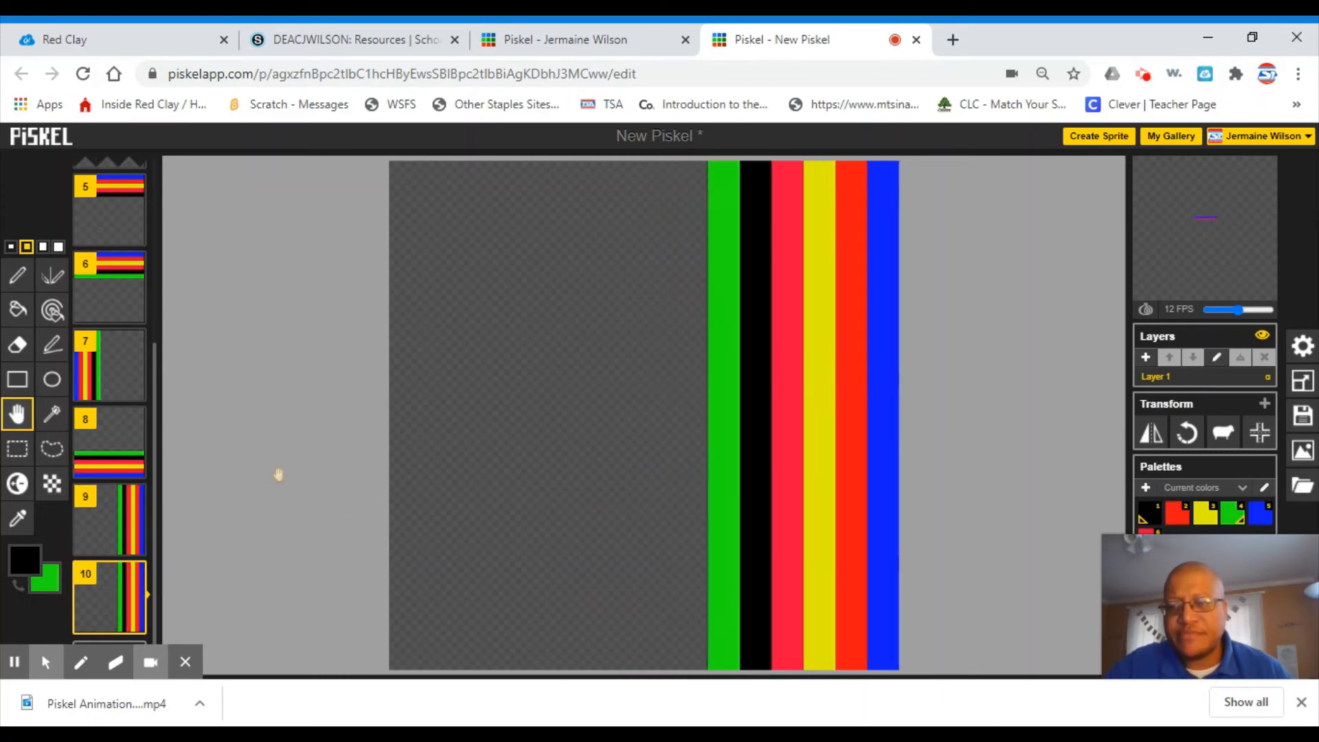
scroll(277, 473, down, 2)
scroll(277, 473, up, 2)
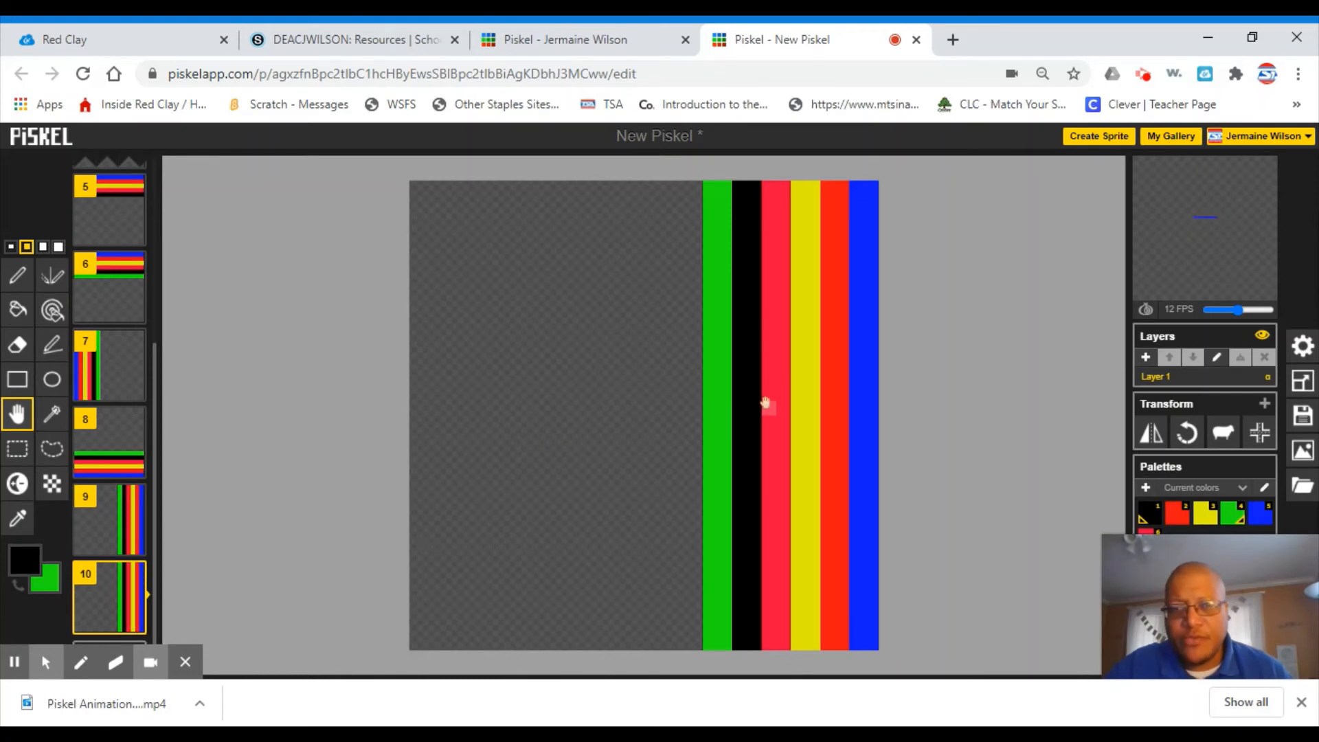
drag(762, 403, 759, 402)
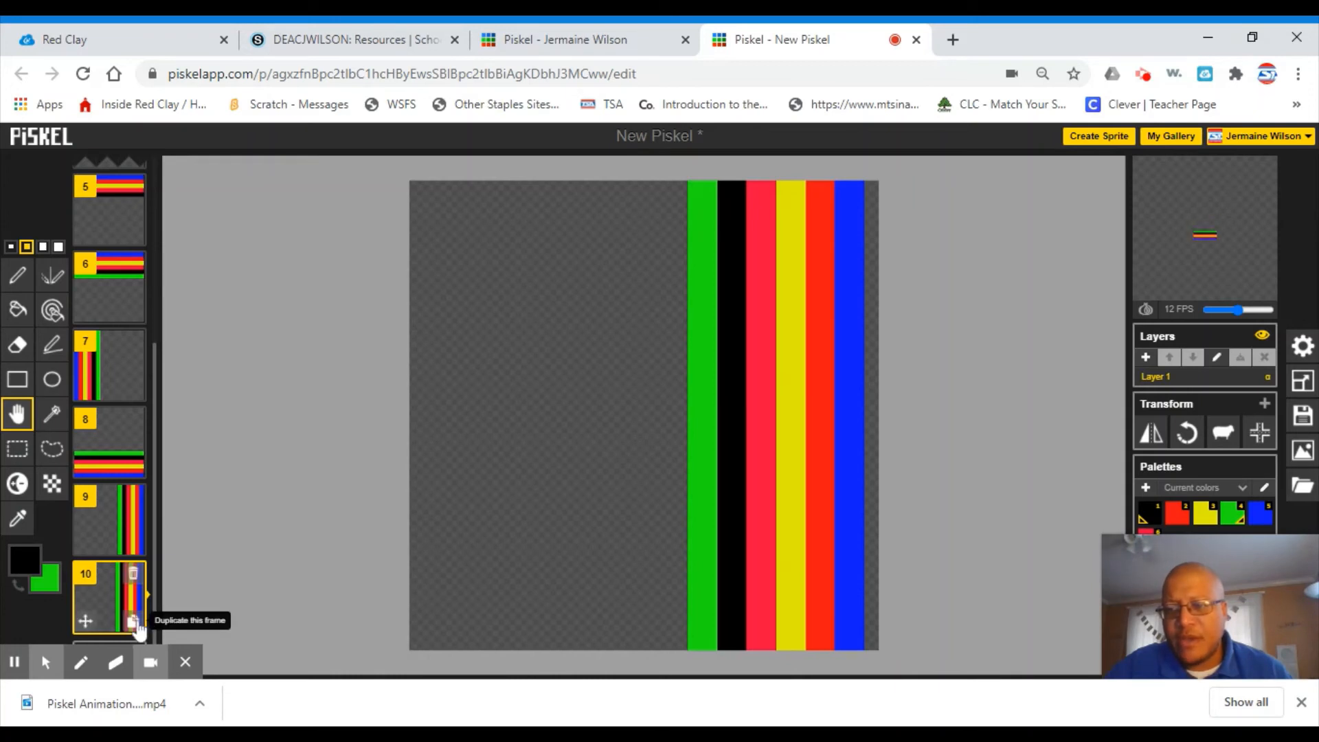
Duplicate frame 10 and move the vertical stripes in frame 11 one more pixel to the left.
click(140, 625)
scroll(171, 516, down, 1)
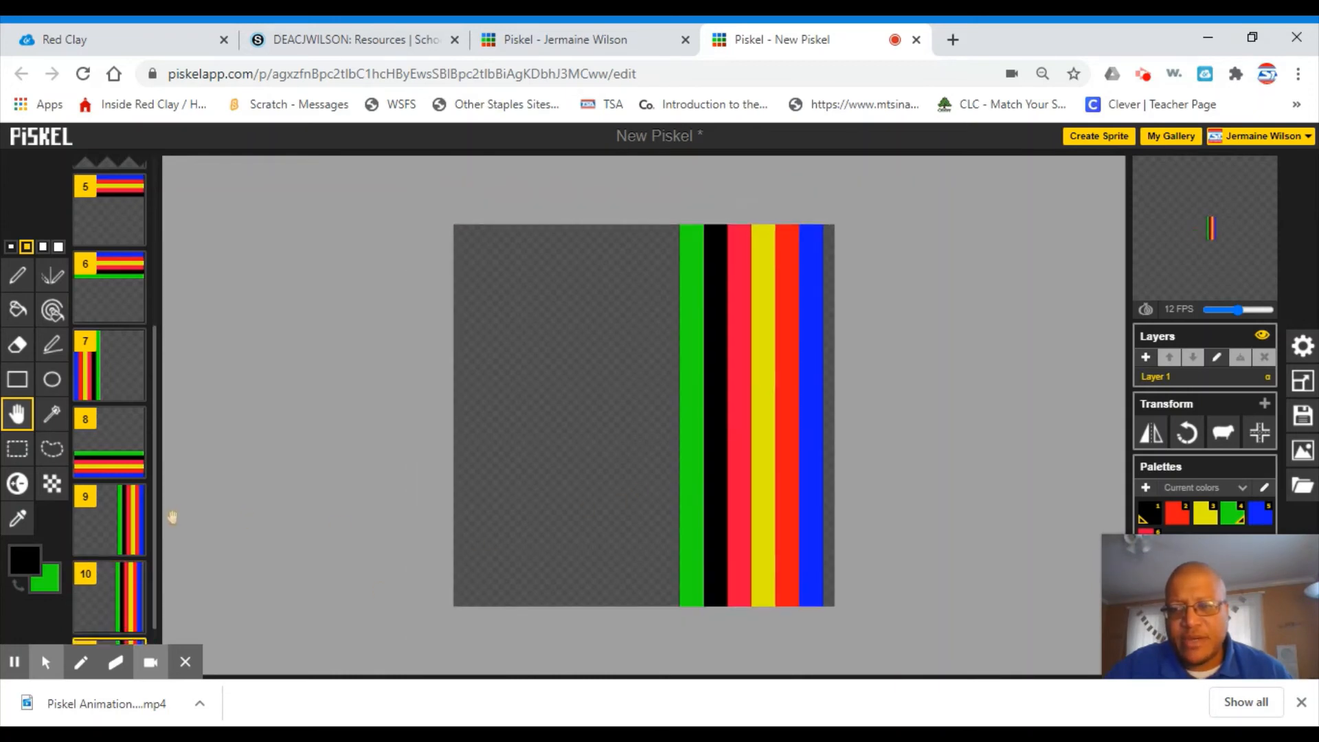
scroll(439, 526, up, 1)
drag(753, 469, 750, 466)
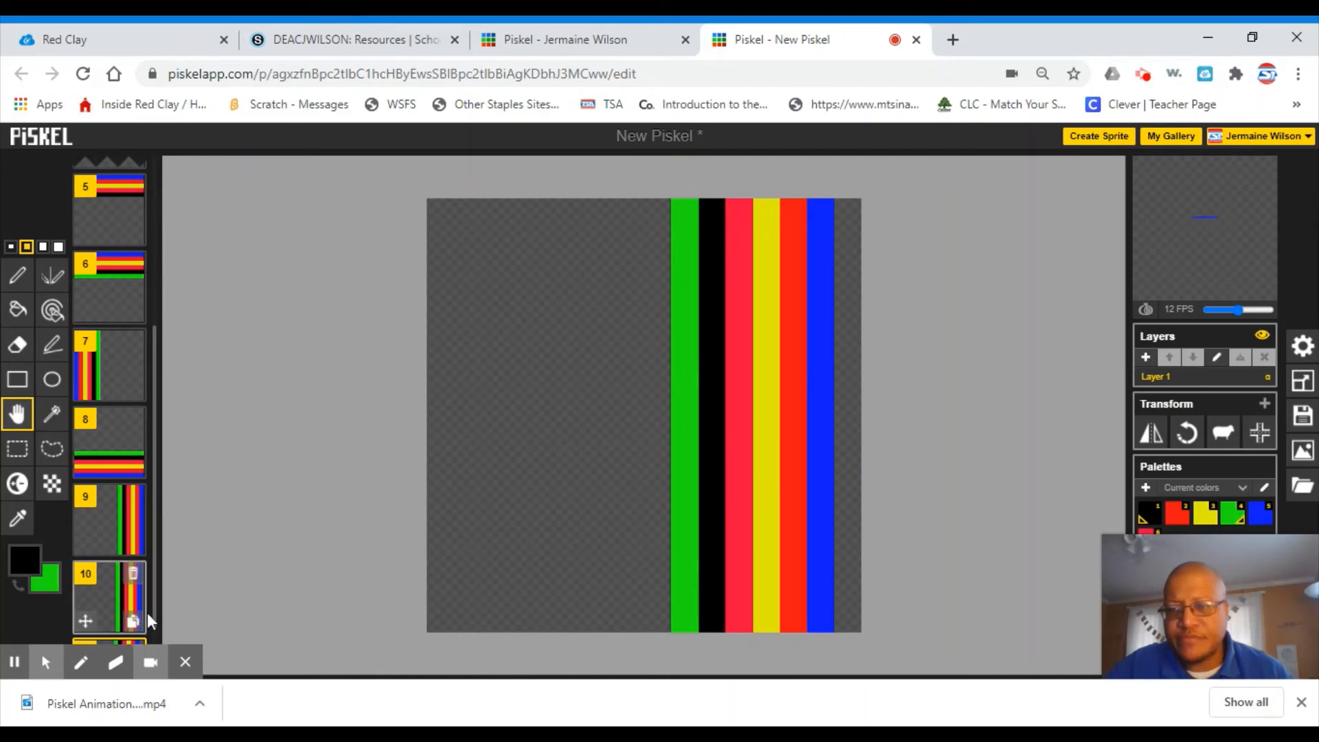
Duplicate frame 11 and move the vertical stripes in frame 12 another pixel to the left.
scroll(137, 580, down, 1)
scroll(138, 581, down, 1)
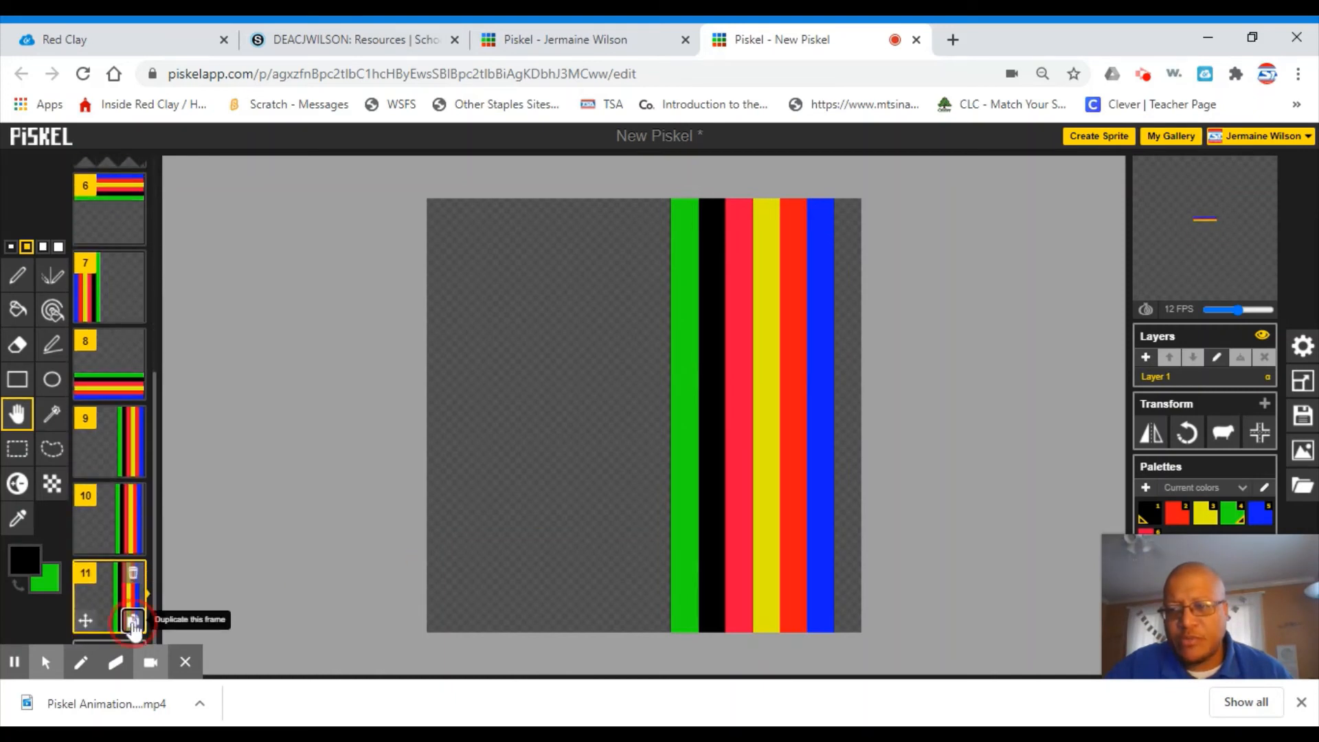
drag(709, 421, 694, 428)
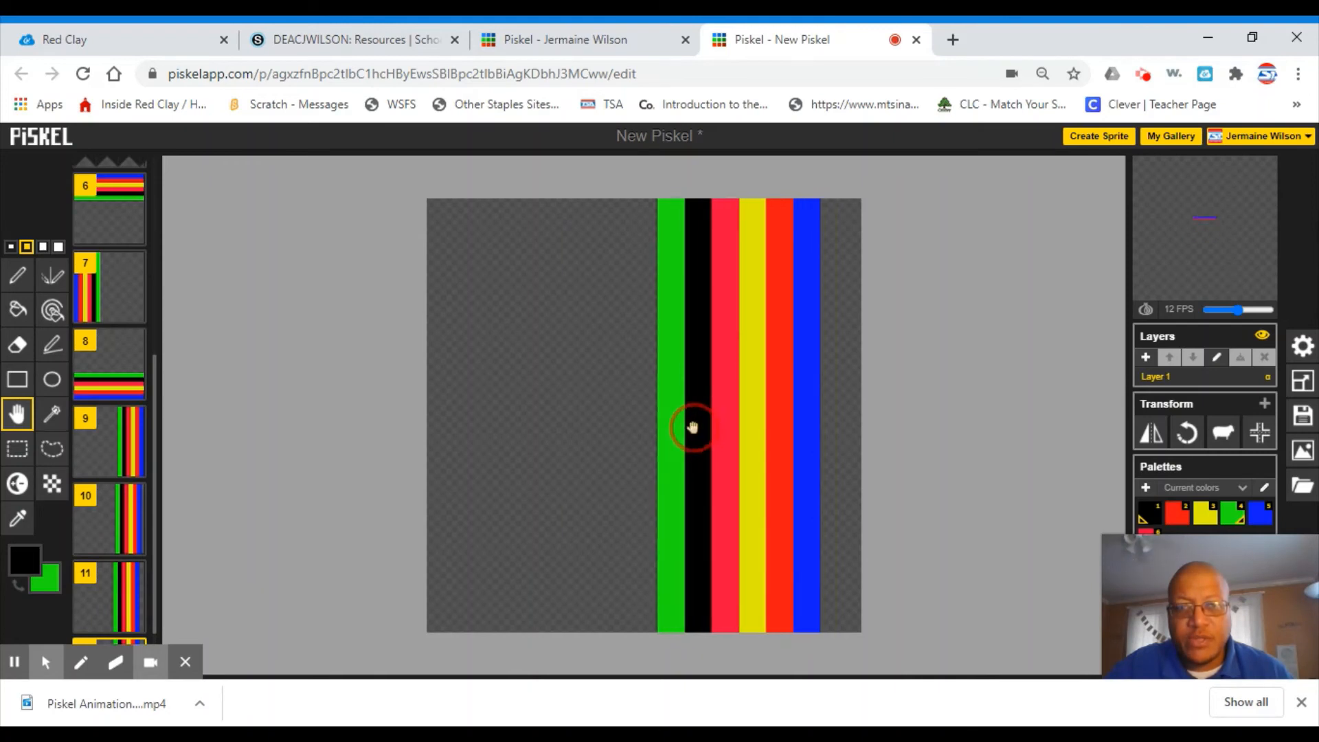
Duplicate frame 12 and move the vertical stripes in frame 13 one pixel to the left.
scroll(131, 591, down, 2)
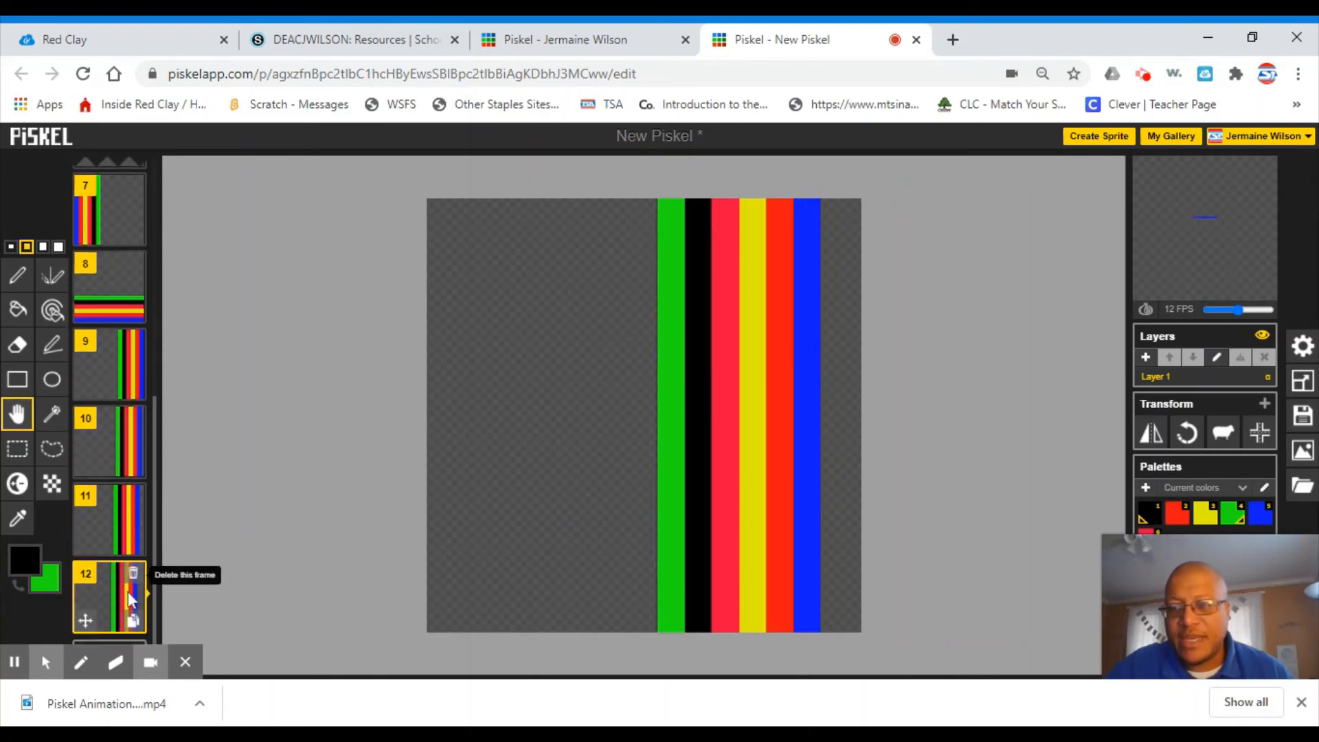
click(133, 622)
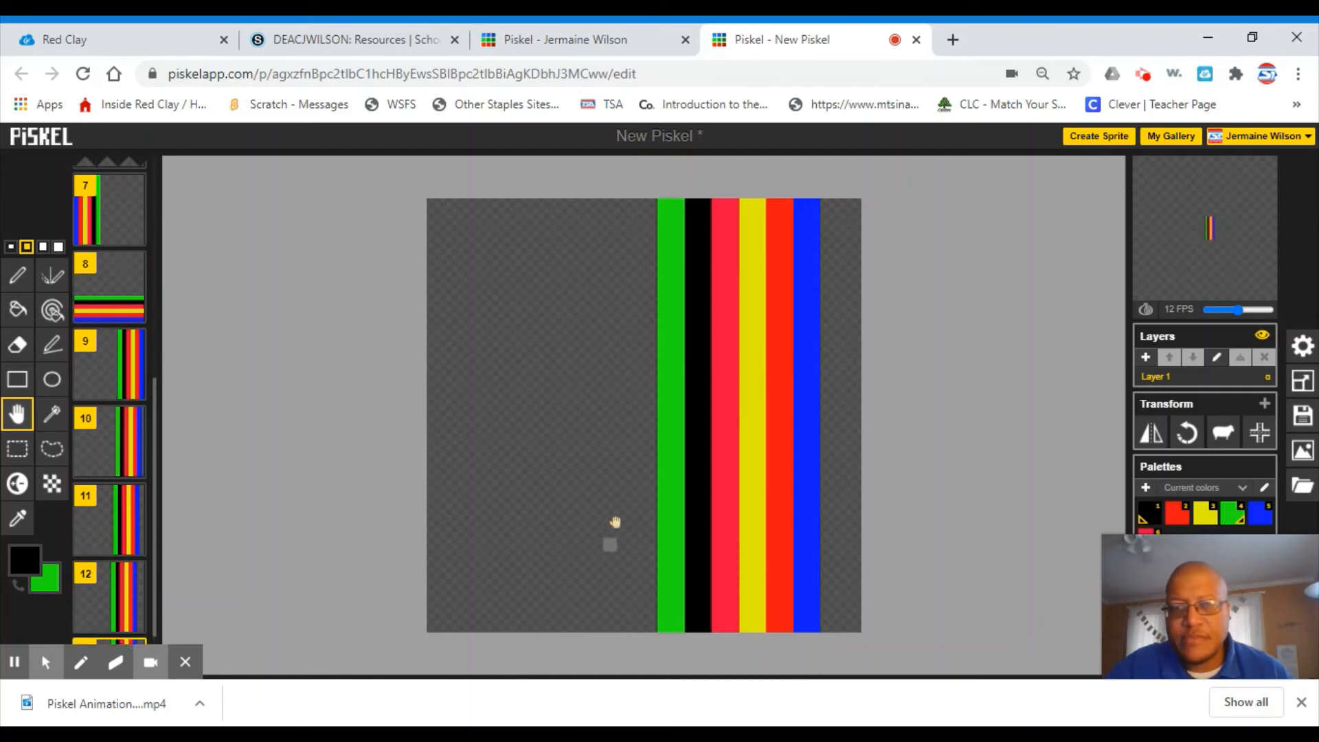
drag(711, 439, 706, 441)
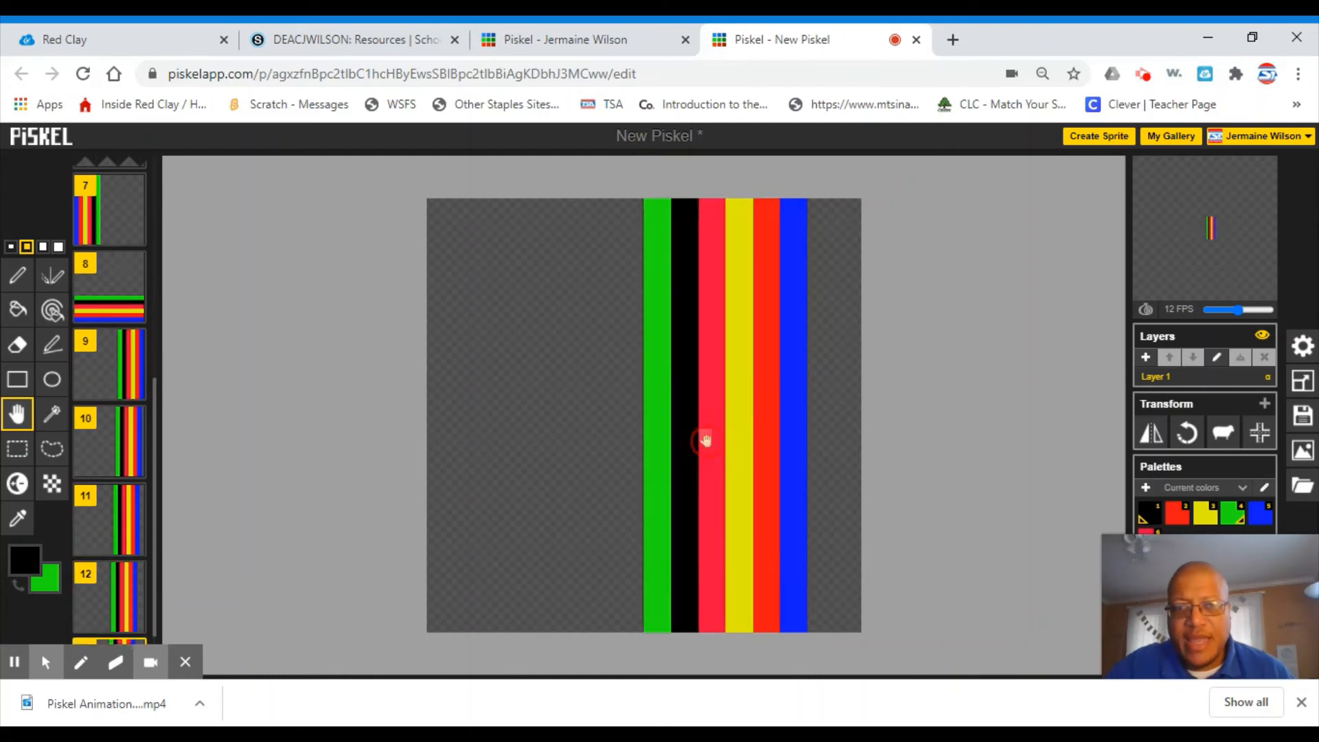
Duplicate frame 13 and move the vertical stripes in frame 14 one pixel to the left.
scroll(203, 541, down, 1)
scroll(203, 541, down, 1)
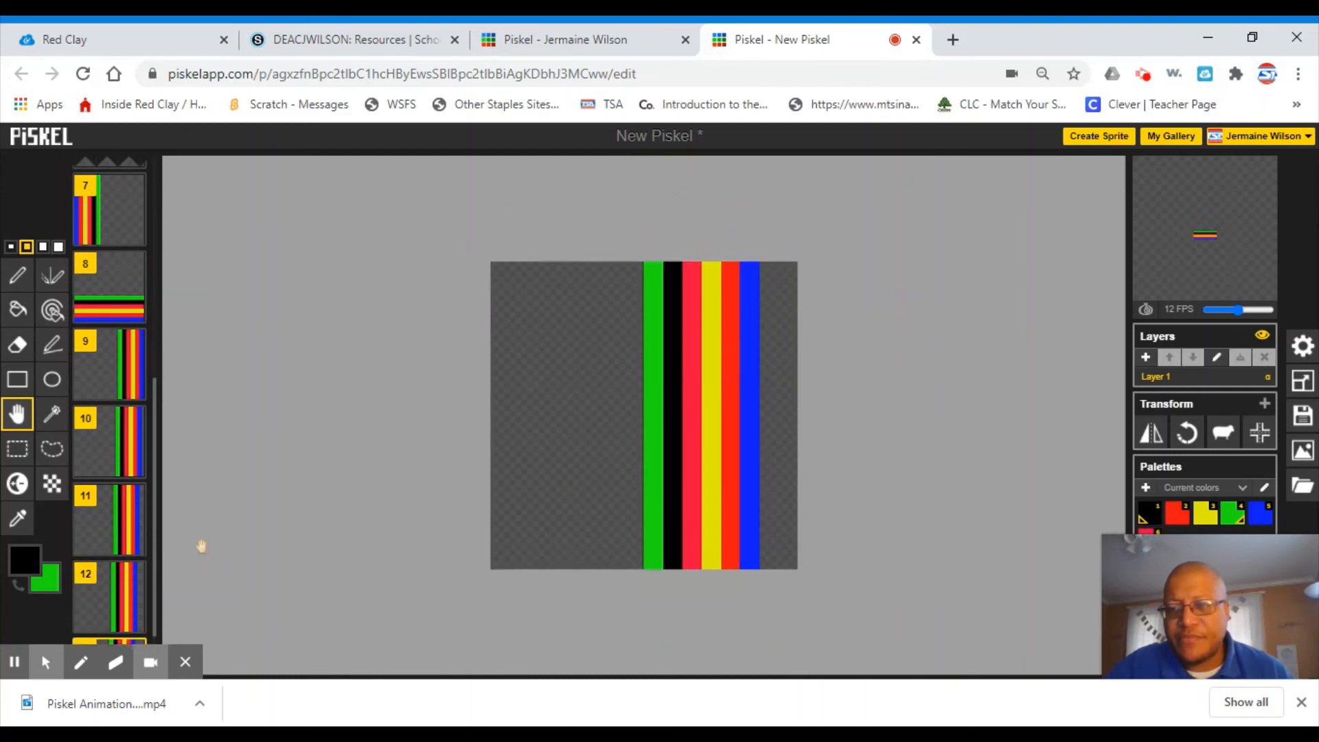
scroll(201, 544, up, 2)
scroll(101, 531, down, 1)
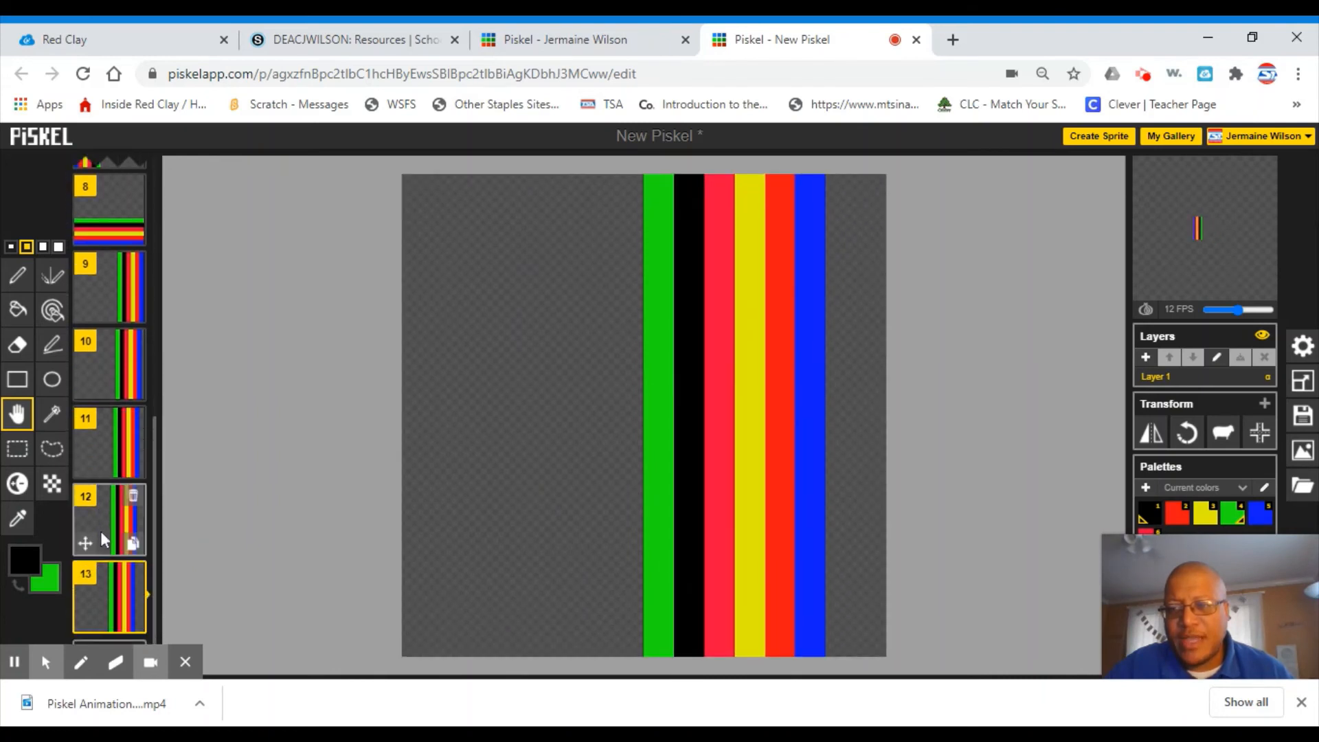
click(133, 622)
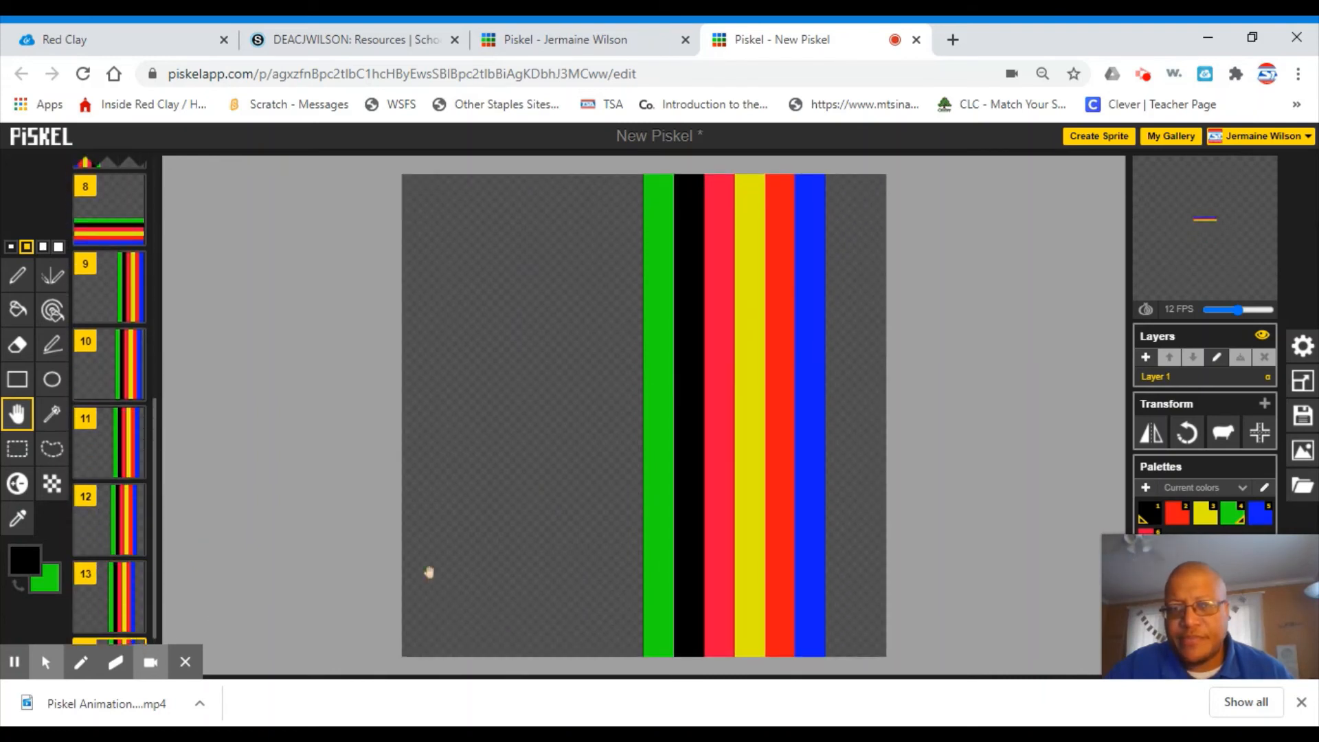
drag(750, 448, 735, 449)
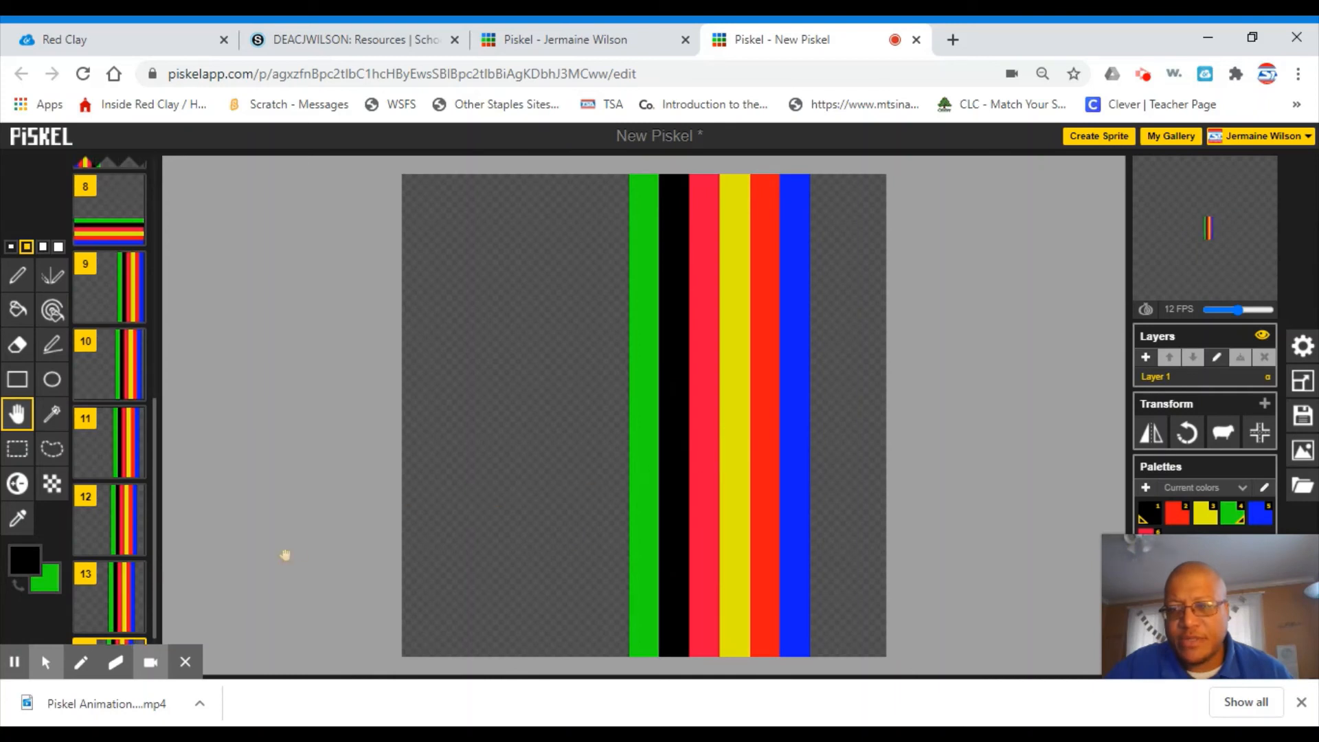
Duplicate frame 14 and move the vertical stripes in frame 15 one pixel to the left.
scroll(114, 571, down, 1)
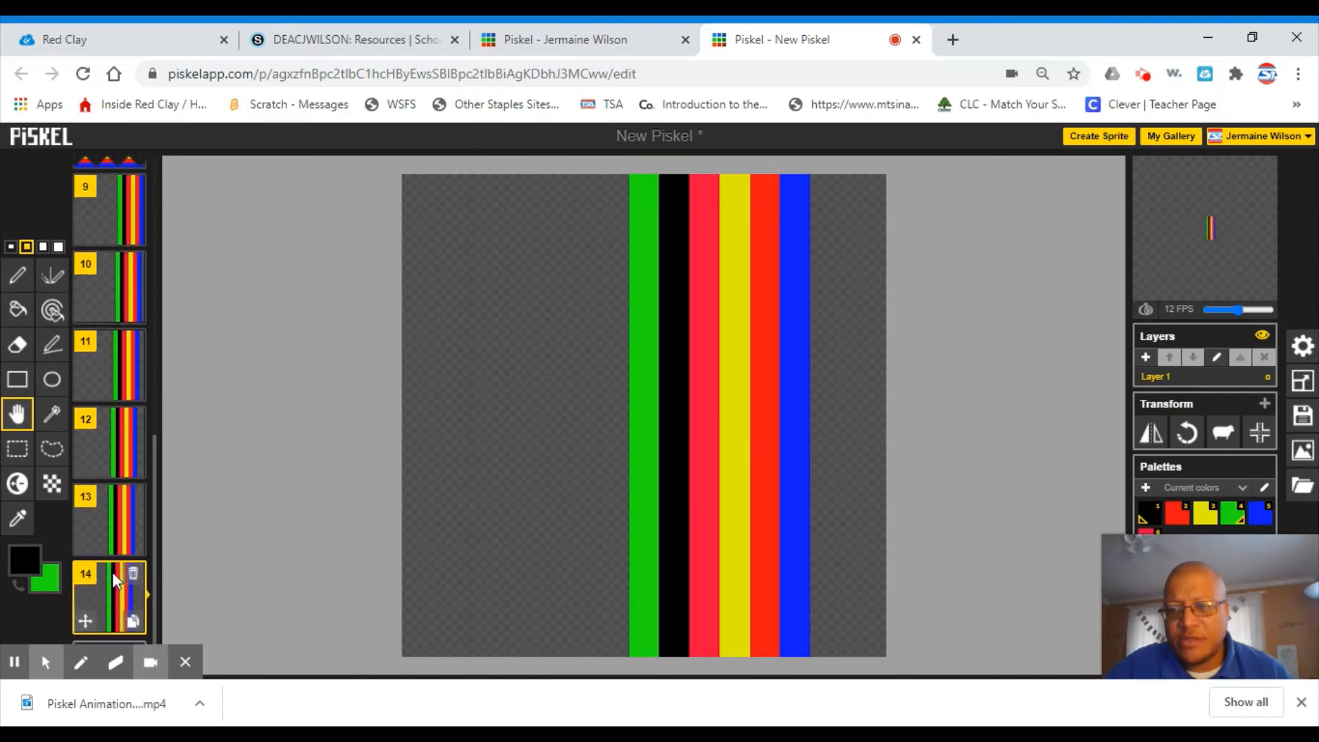
click(134, 625)
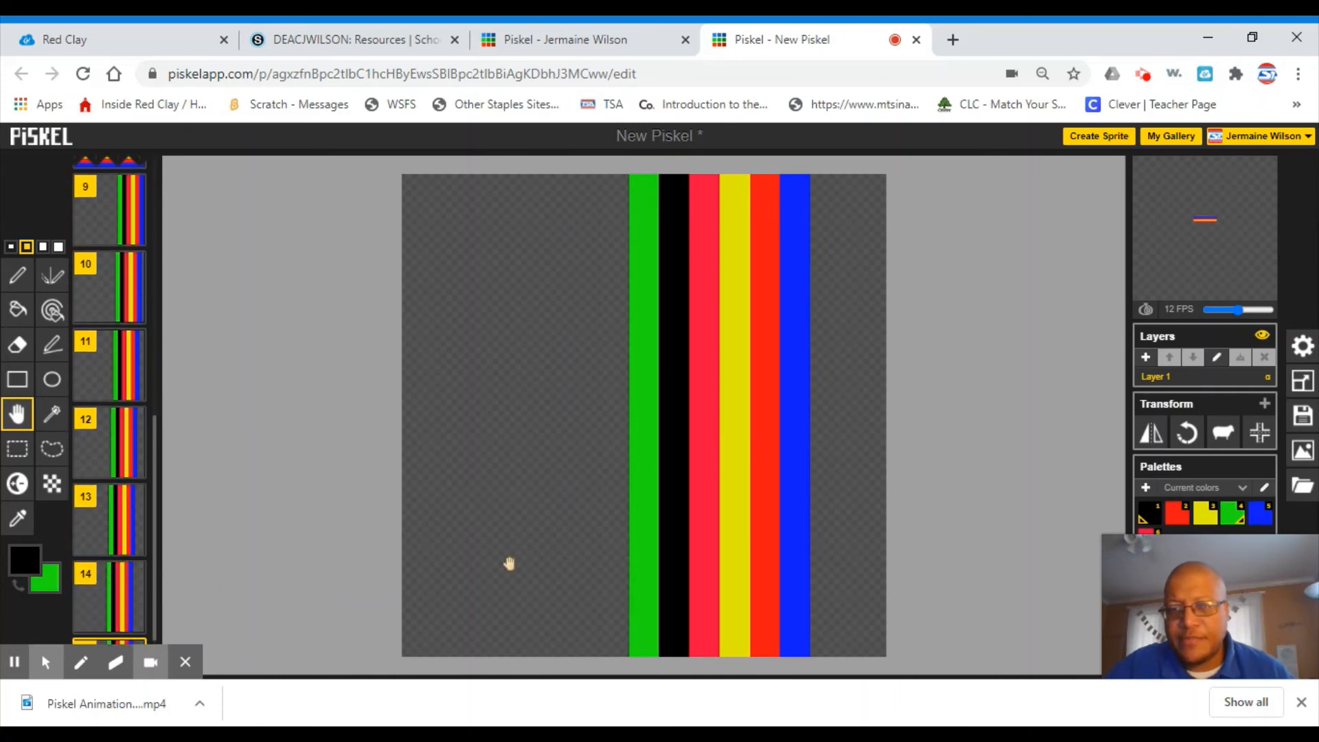
drag(697, 449, 682, 450)
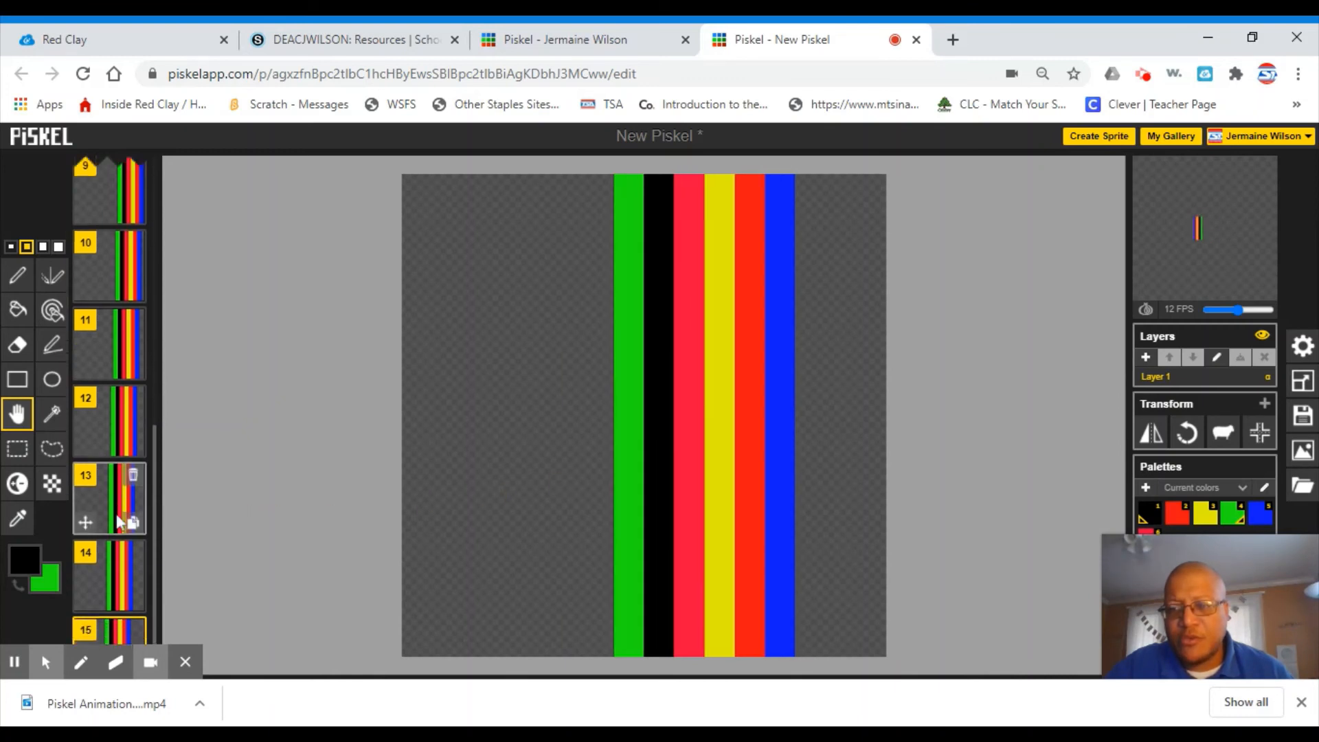
Duplicate frame 15 and move the vertical stripes in frame 16 one pixel to the left.
scroll(117, 515, down, 1)
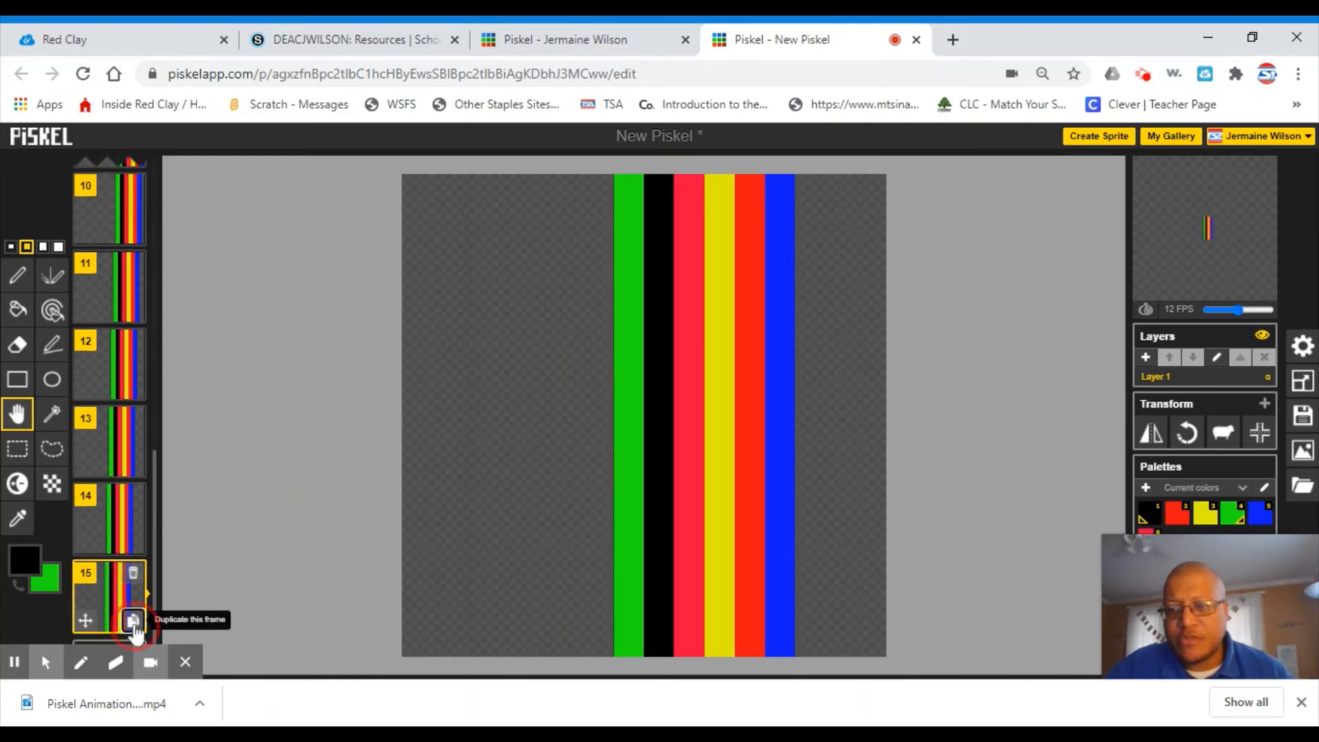
click(134, 620)
scroll(117, 467, down, 1)
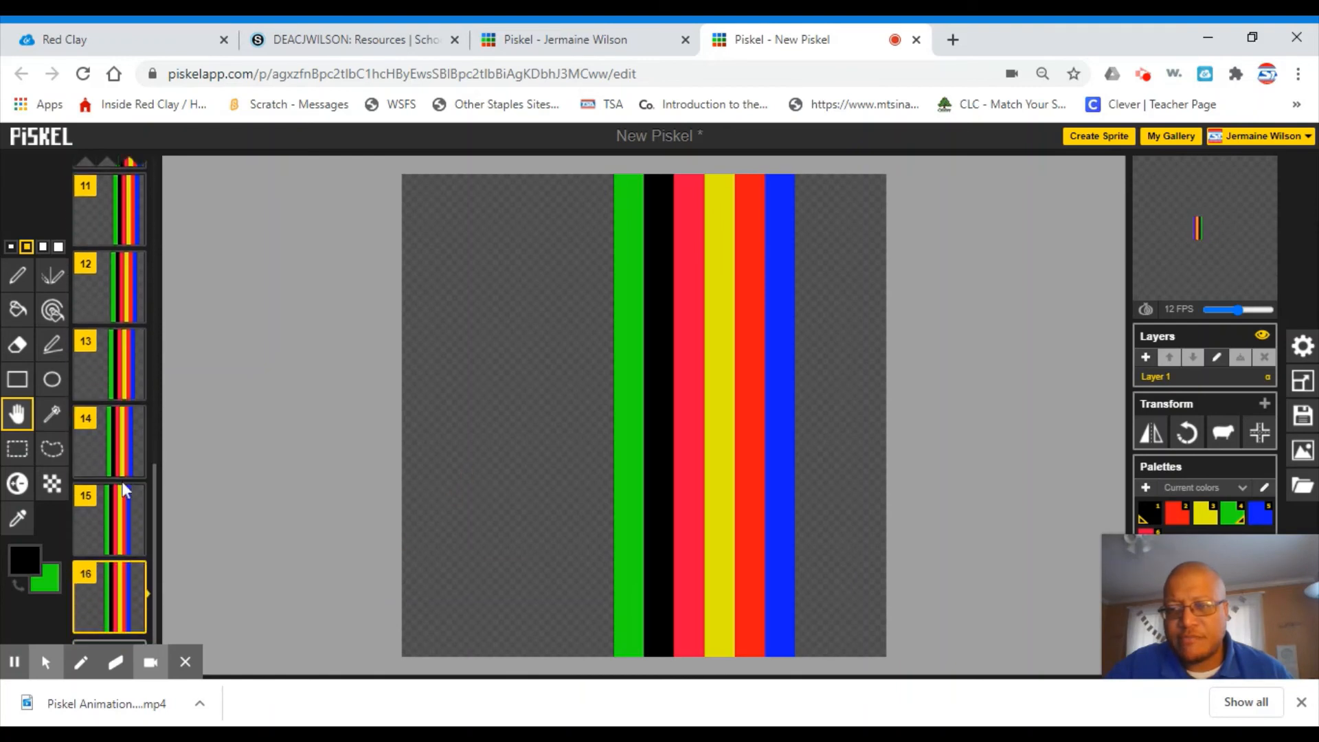
drag(658, 387, 636, 385)
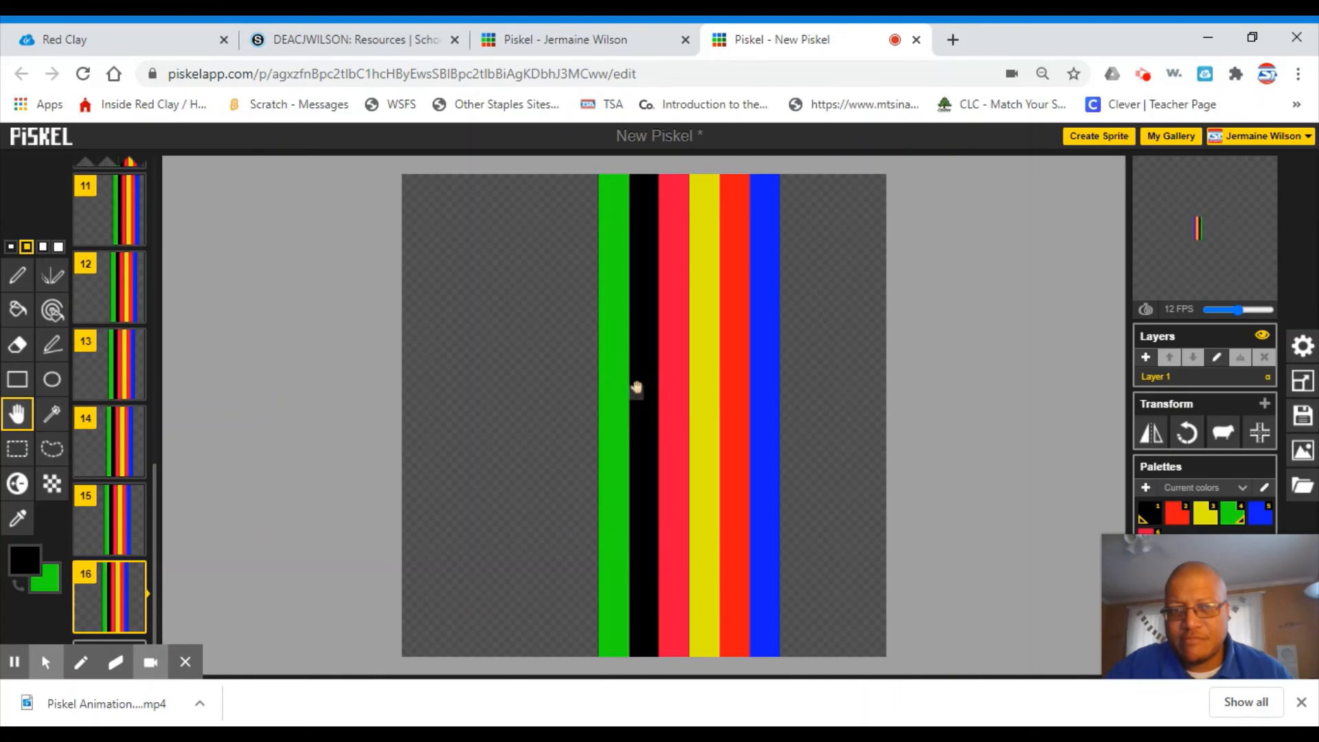
Try flipping frame 16's stripes about the vertical axis twice, each time flipping them back to the original orientation.
mouse_move(1223, 251)
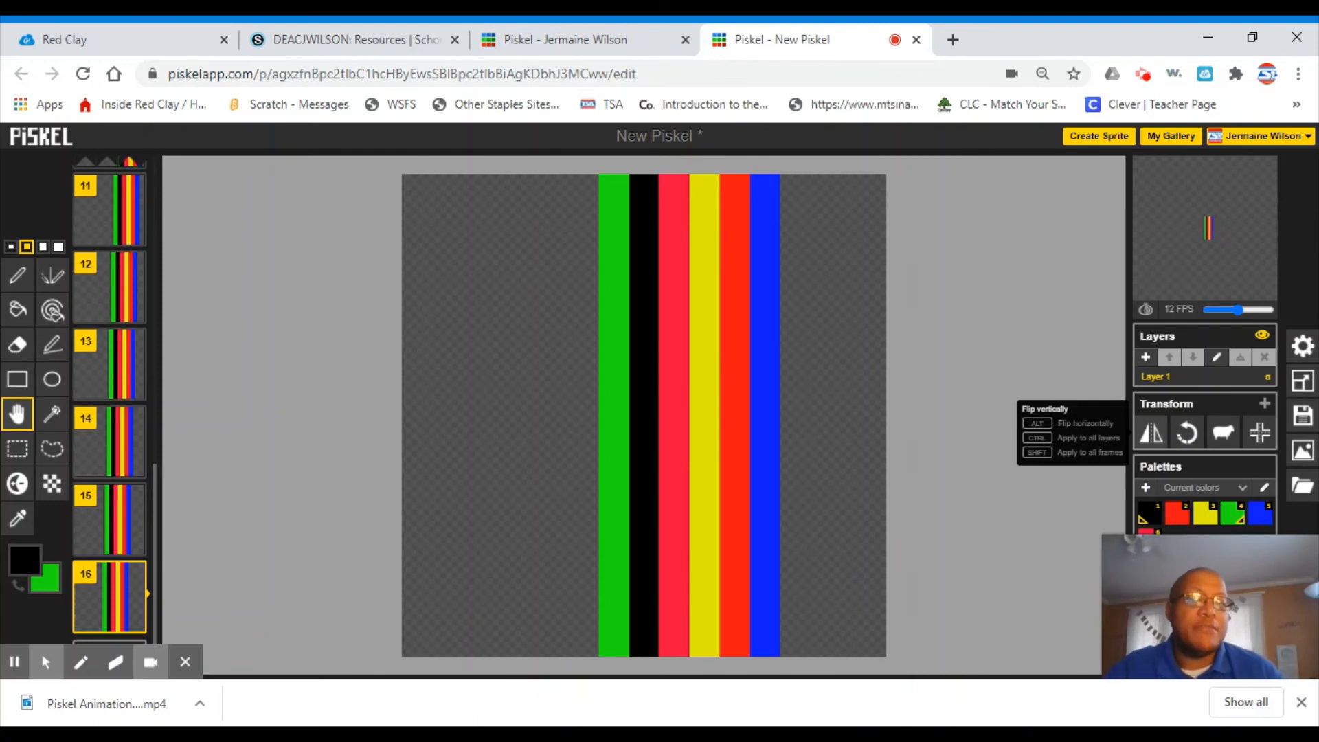
click(1152, 438)
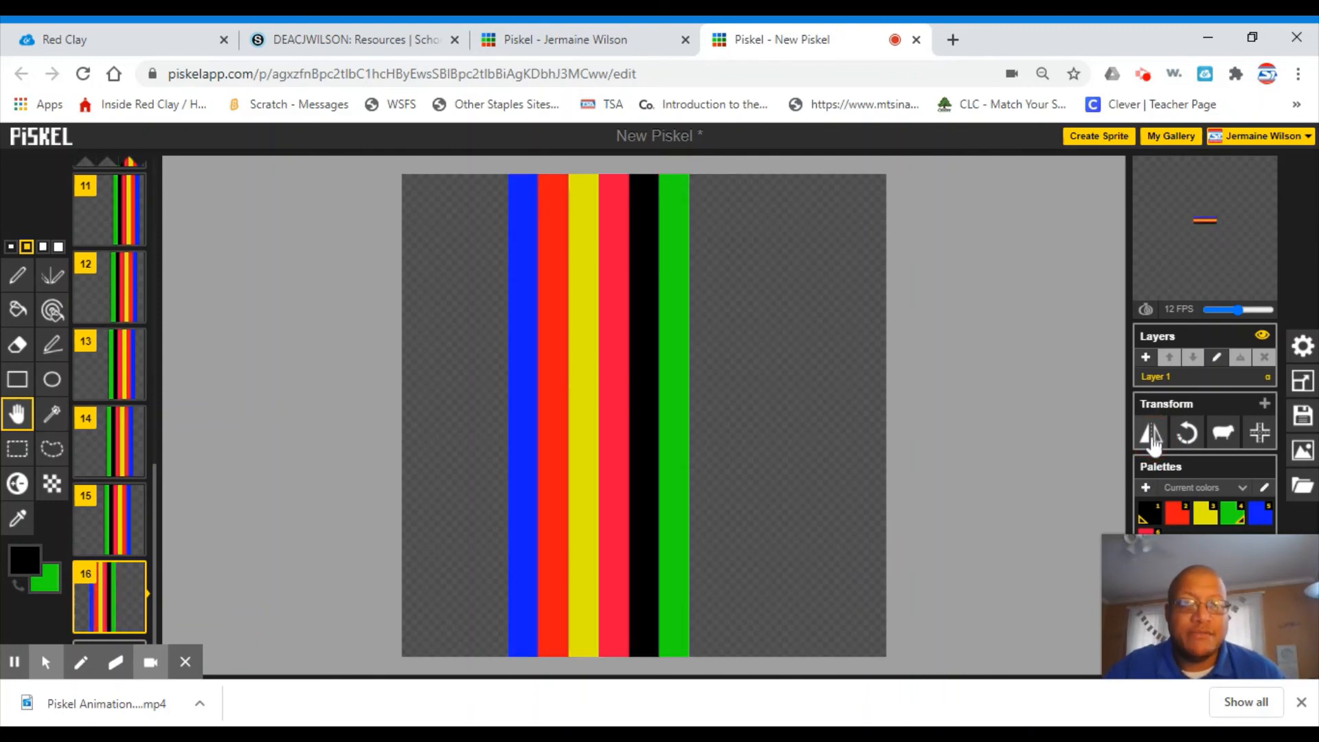
click(1152, 438)
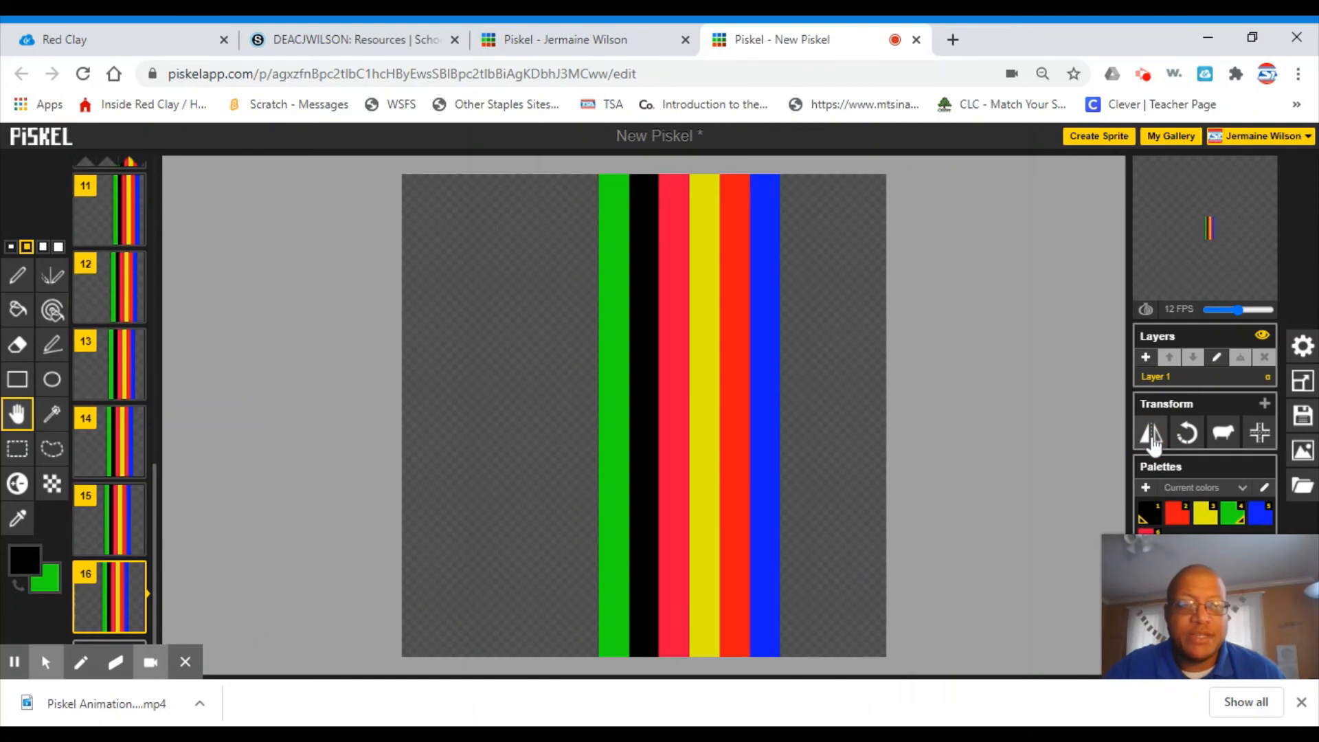
click(1151, 436)
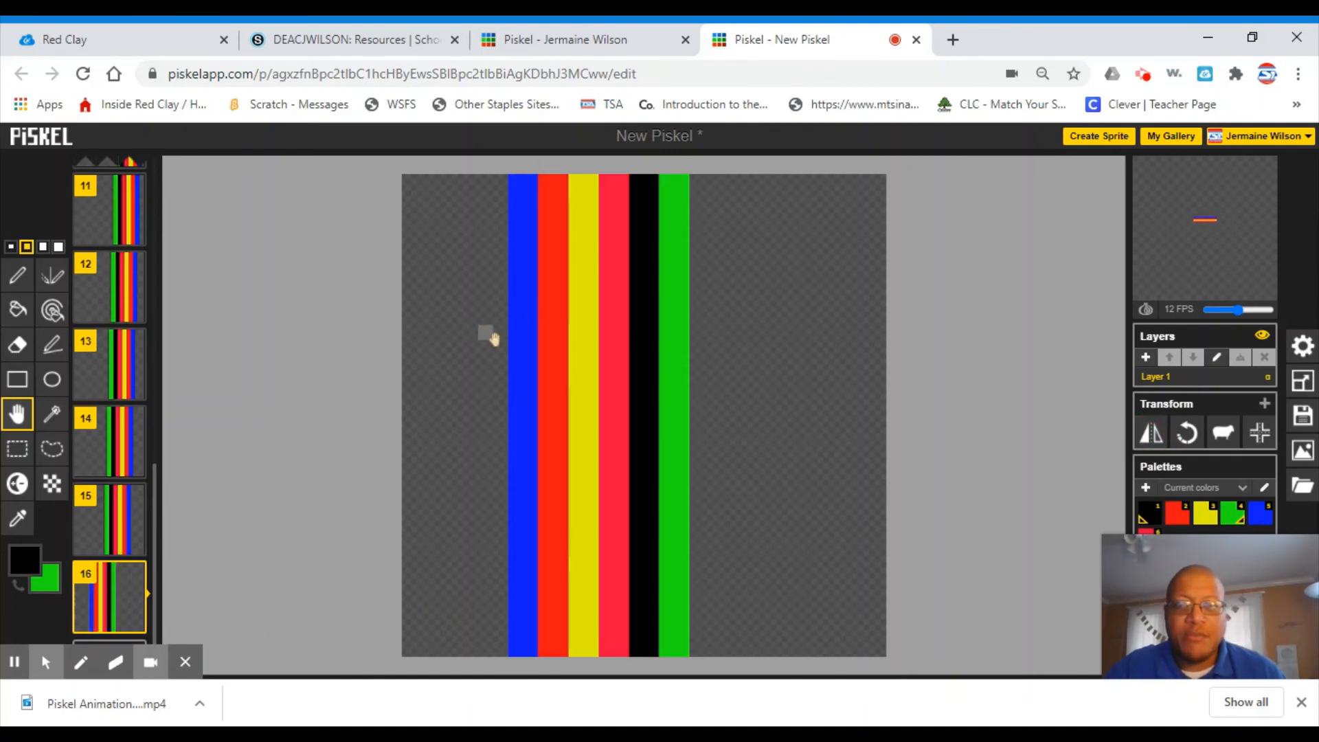
click(1152, 434)
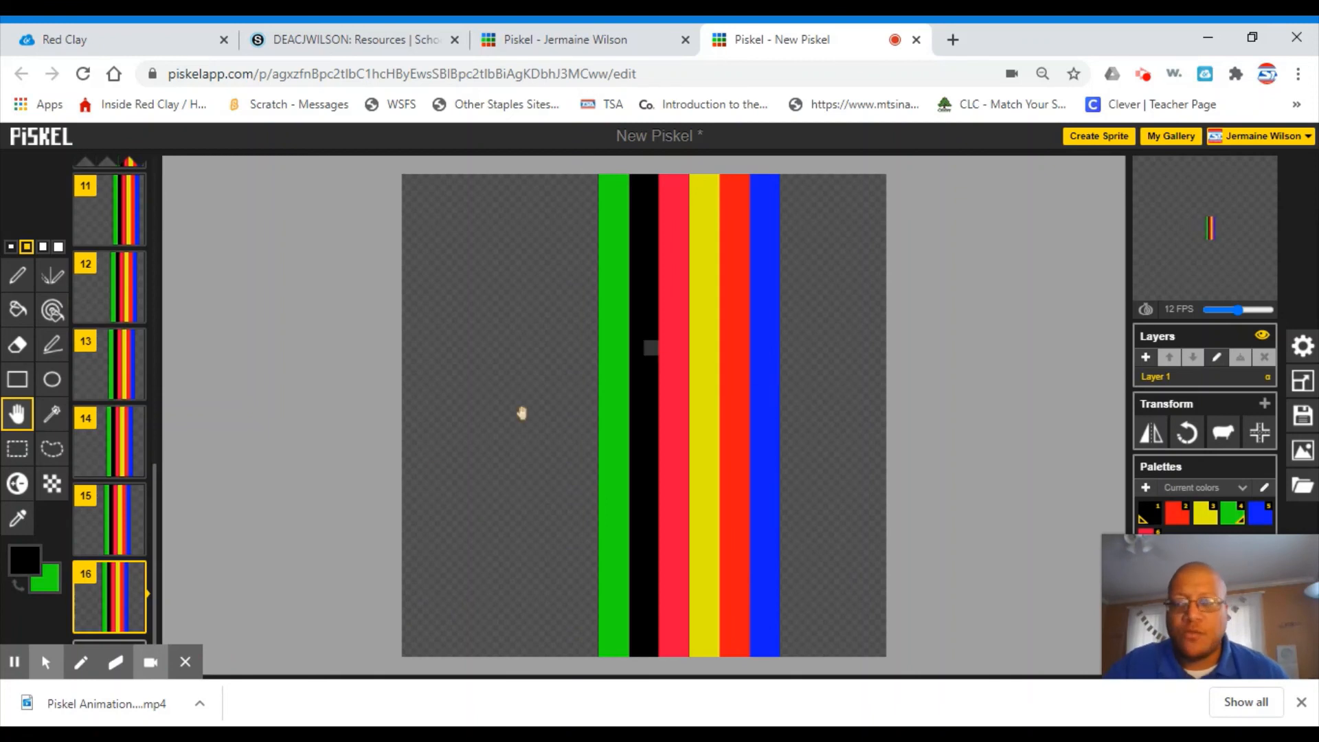
mouse_move(131, 580)
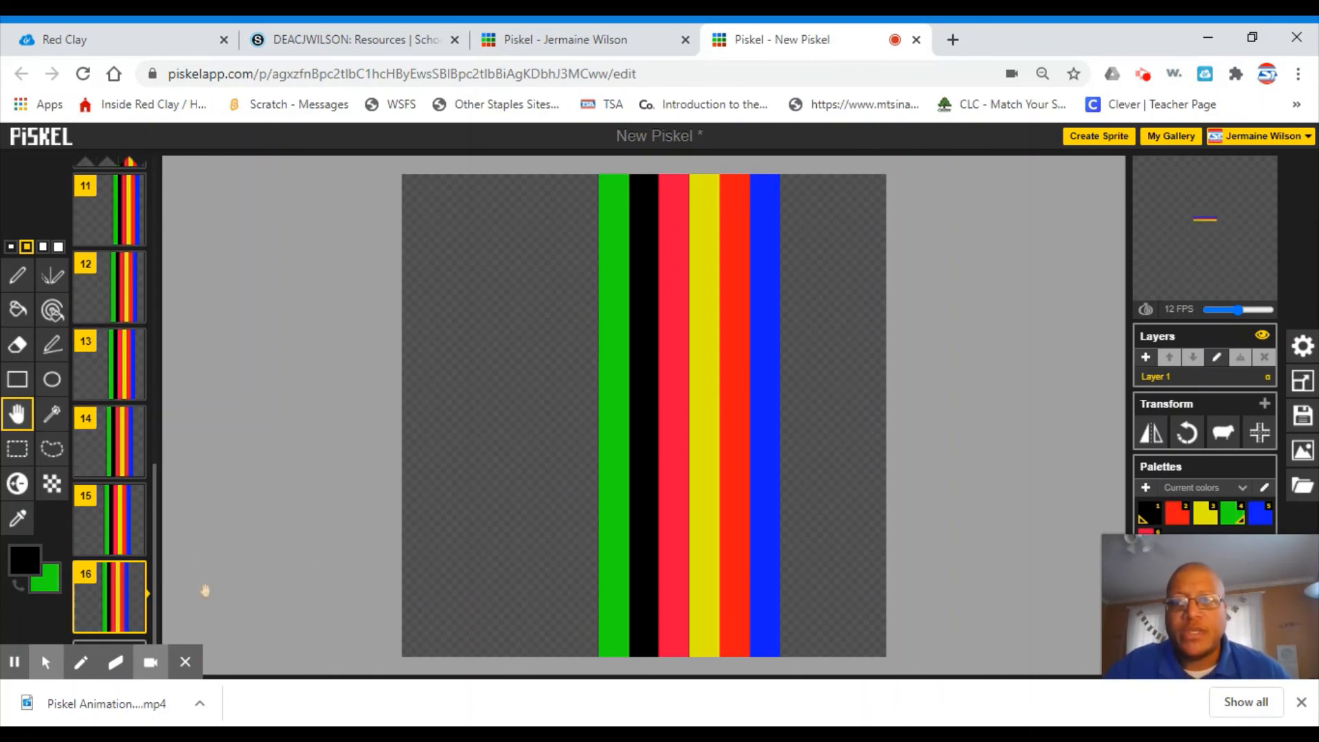